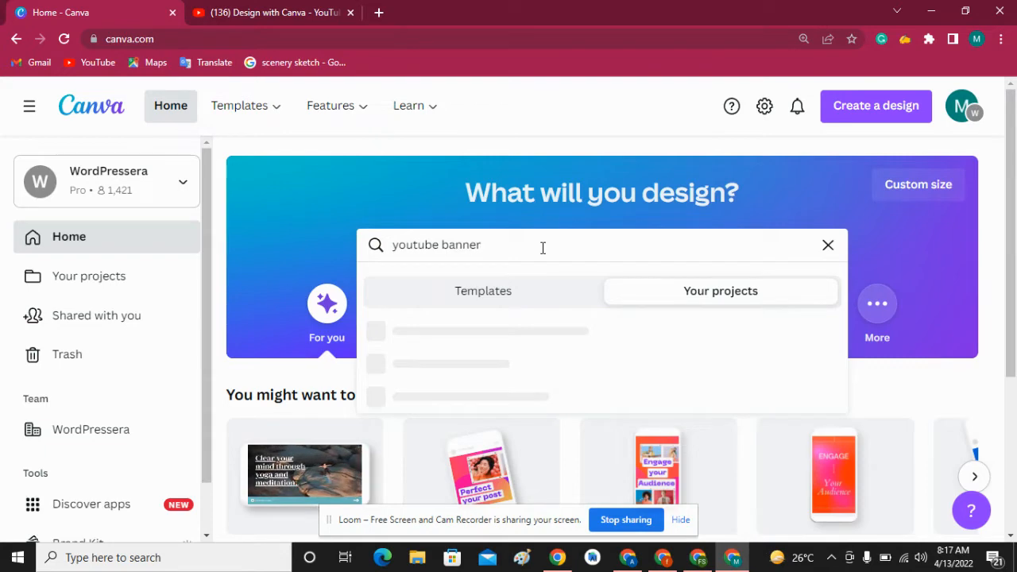
Search your own projects for "youtube banner" and look through the matching designs.
key("Return")
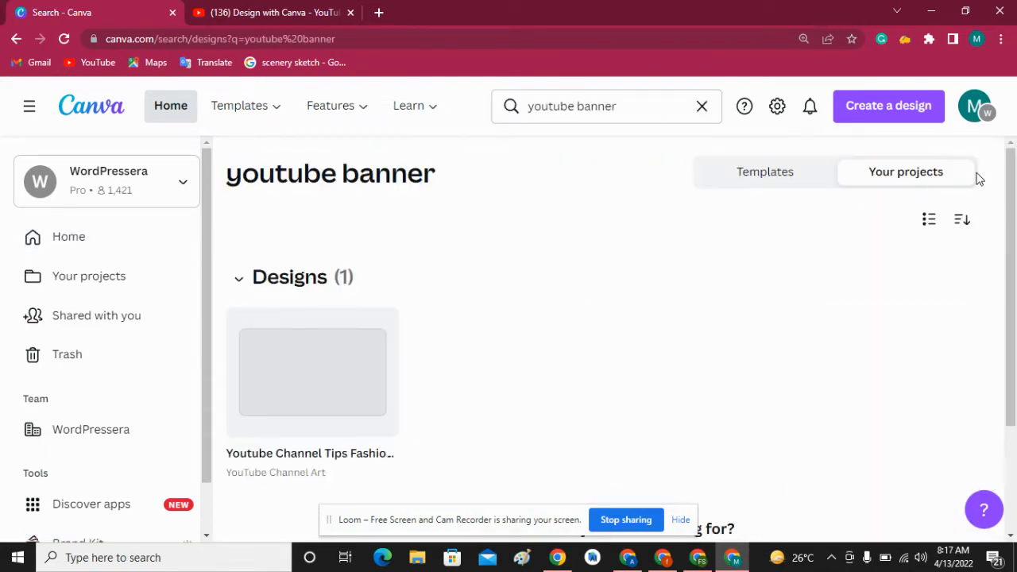
mouse_move(1011, 171)
left_mouse_down()
mouse_move(1013, 275)
mouse_move(1012, 177)
left_mouse_up()
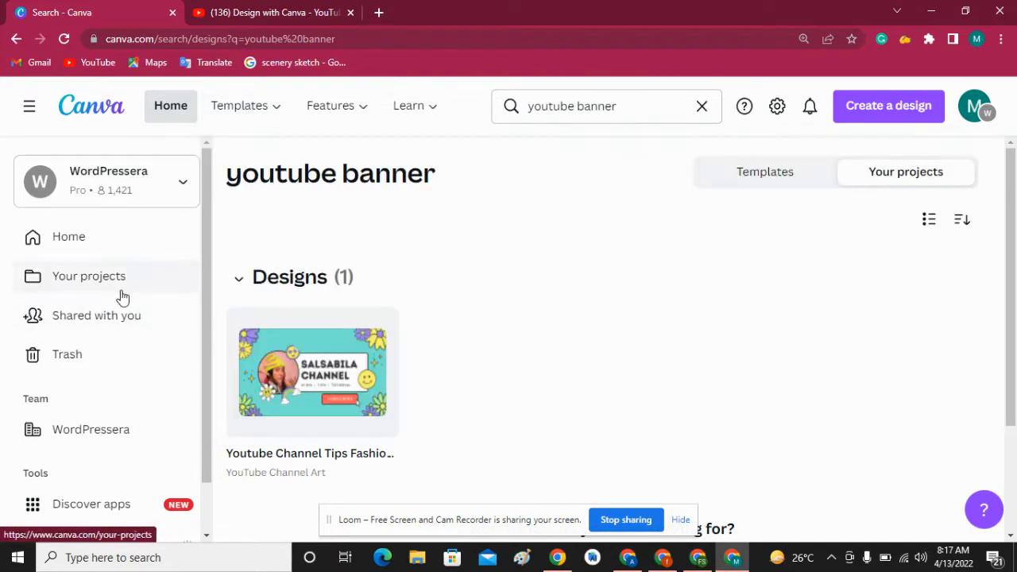
mouse_move(236, 115)
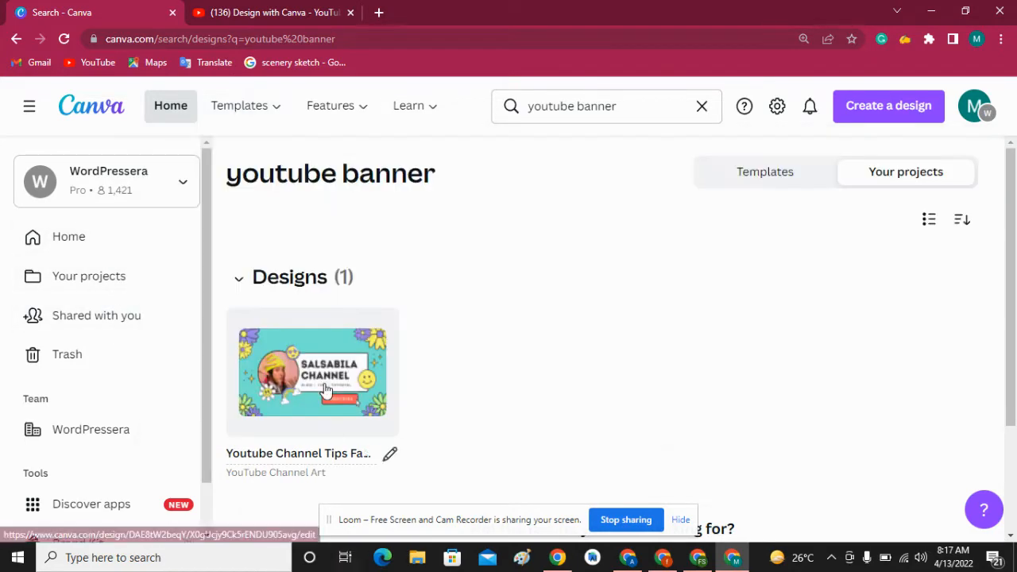
left_click_drag(1011, 232, 1013, 301)
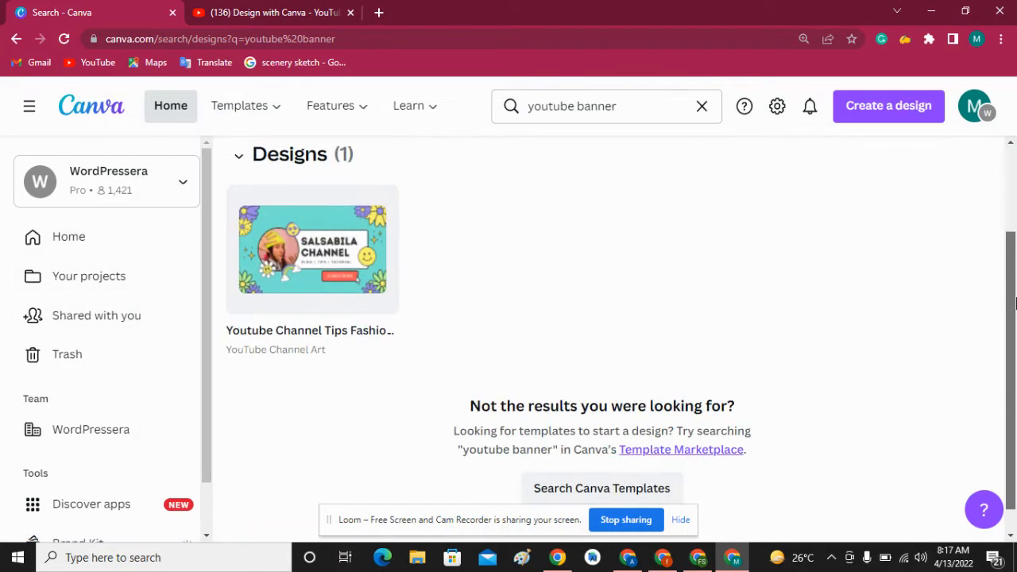
scroll(1015, 304, "up", 2)
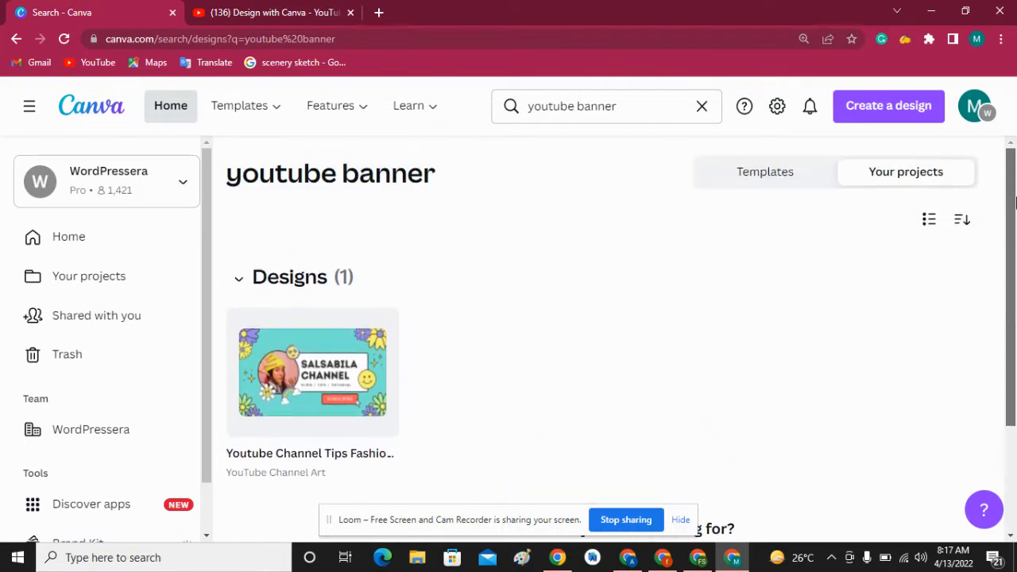
Search the templates for "youtube channel banner" and open the orange, white and black Easy Online Marketing podcast template for editing.
left_click(601, 115)
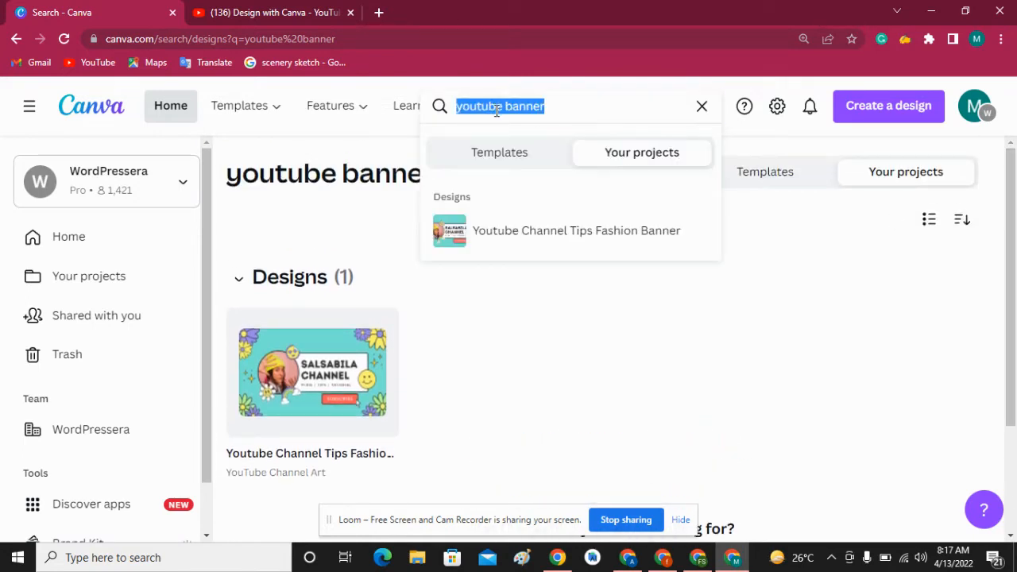
left_click(495, 153)
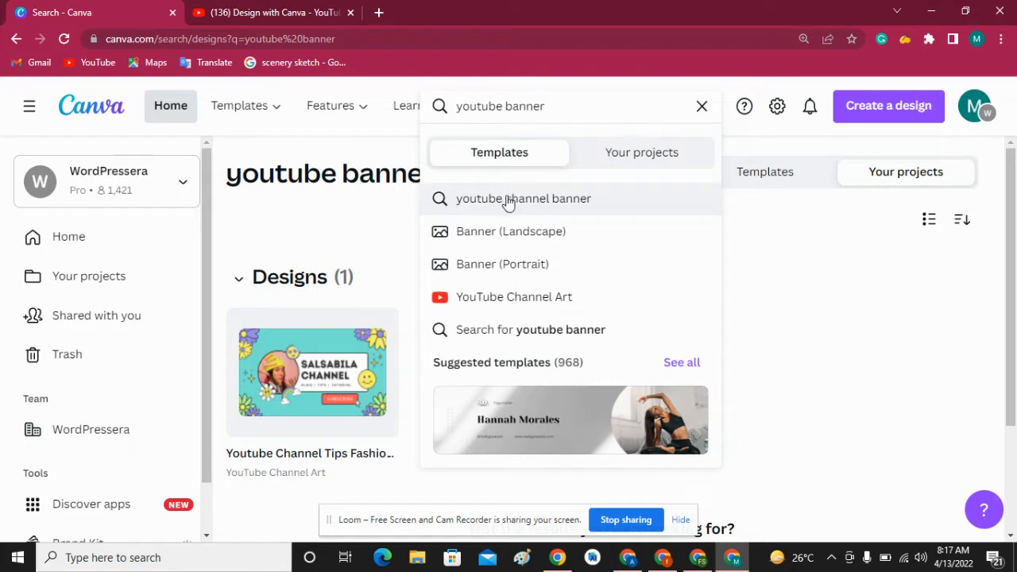
left_click(506, 200)
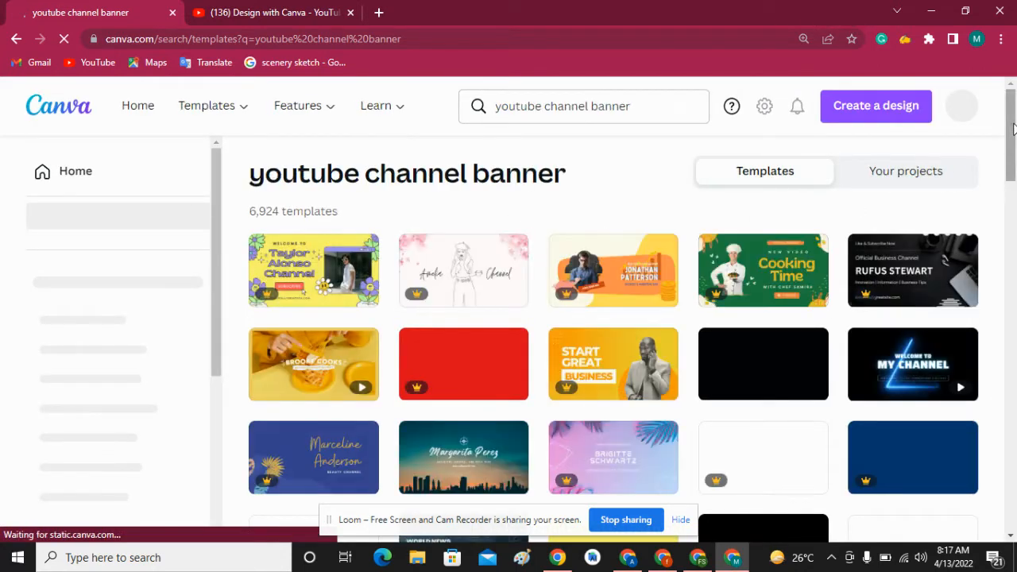
left_click_drag(1013, 129, 1015, 427)
left_click(879, 261)
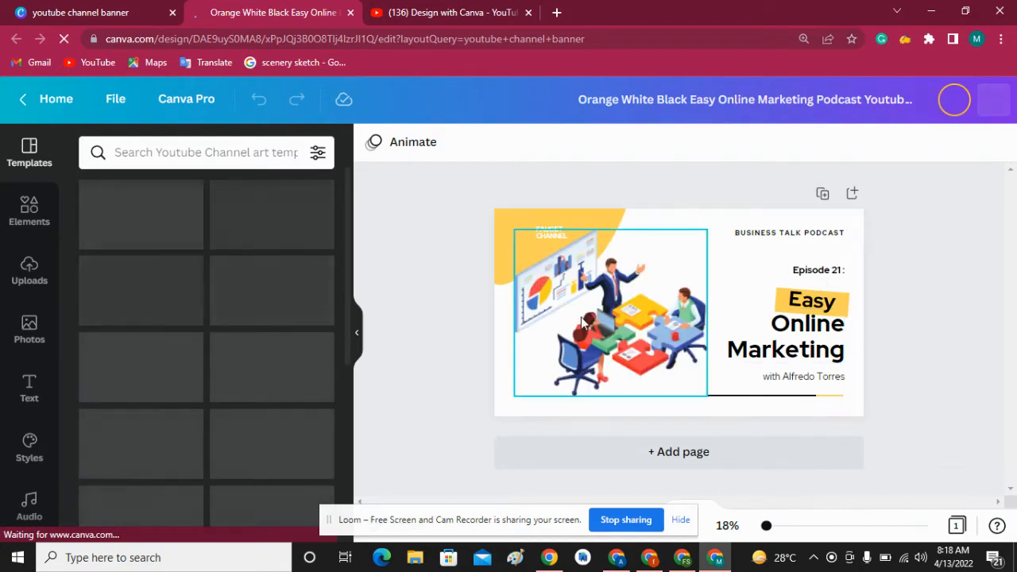
Add two blank pages after the banner page and delete one of them.
left_click(514, 231)
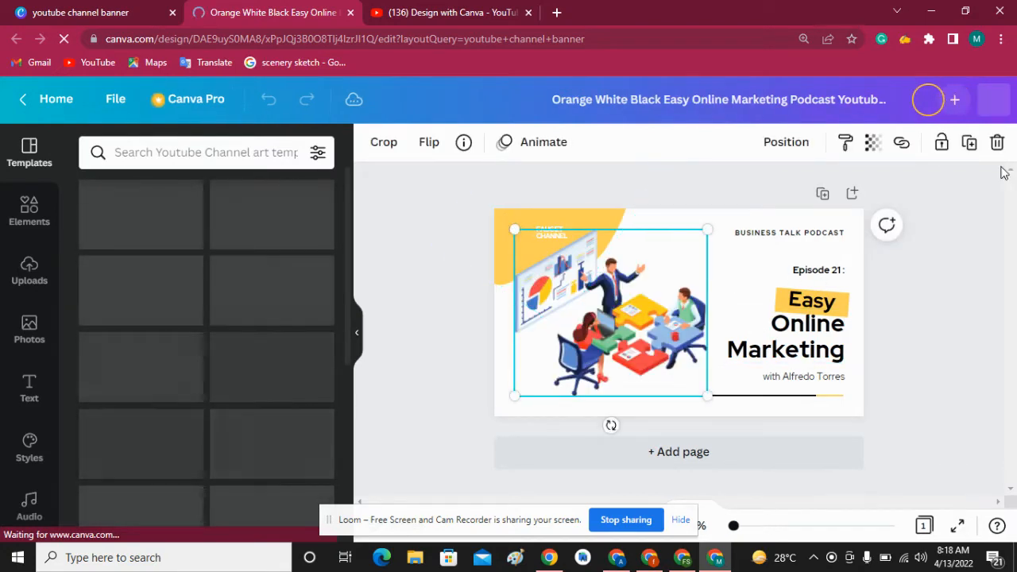
left_click(851, 194)
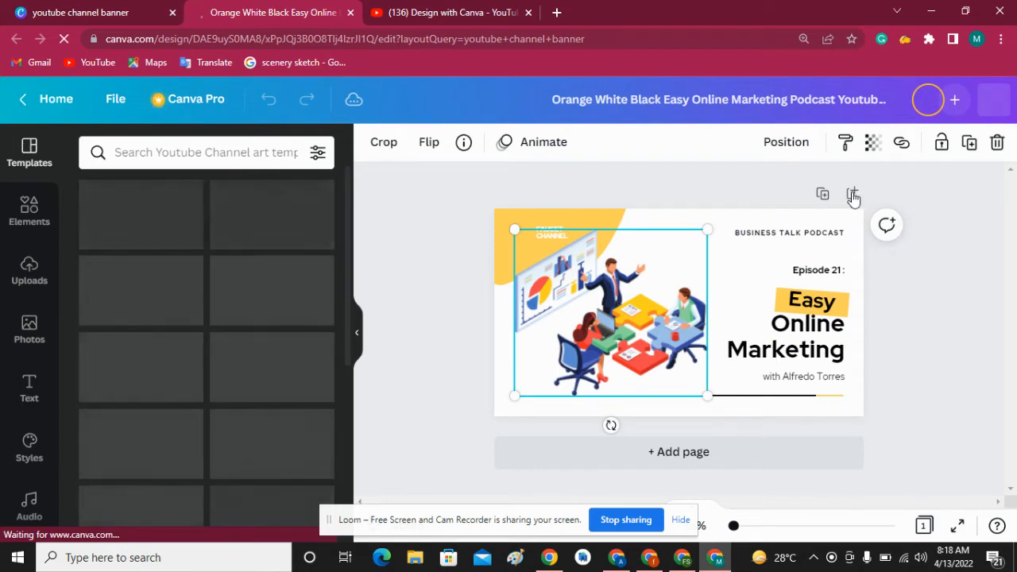
left_click(851, 194)
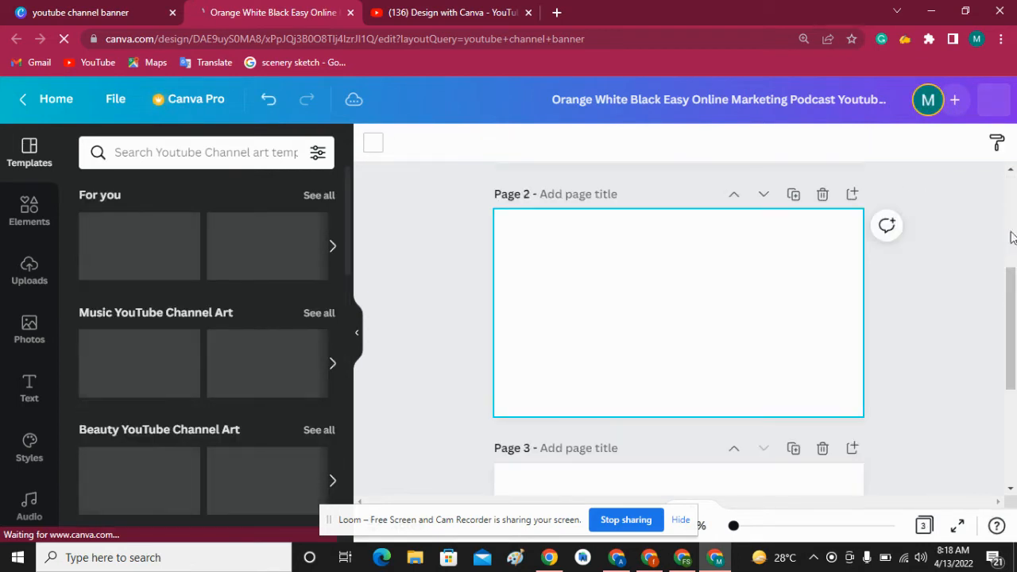
left_click(822, 194)
scroll(1013, 318, "up", 5)
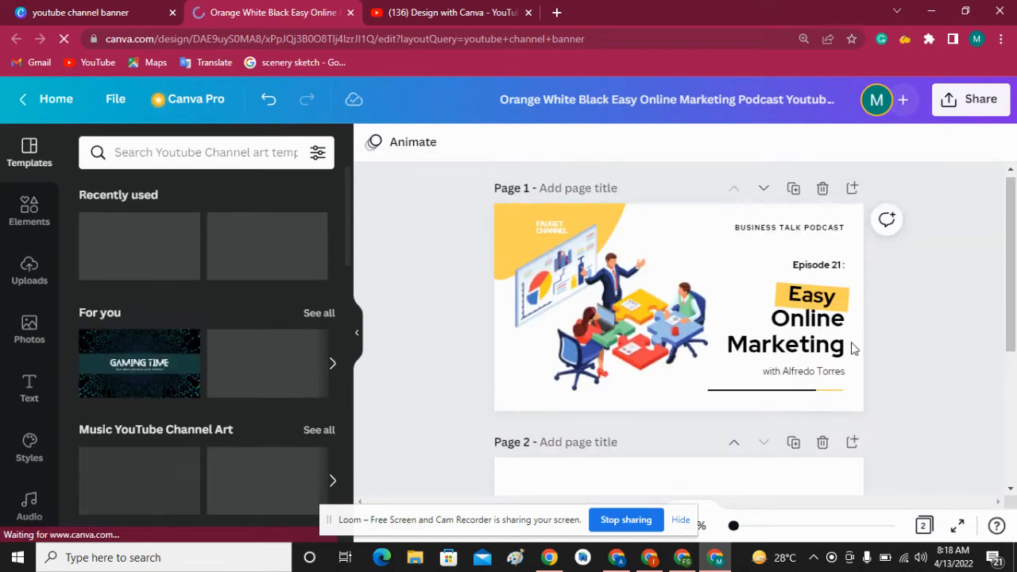
Shrink the team meeting illustration to a small image and place it near the middle of the banner.
left_click(806, 297)
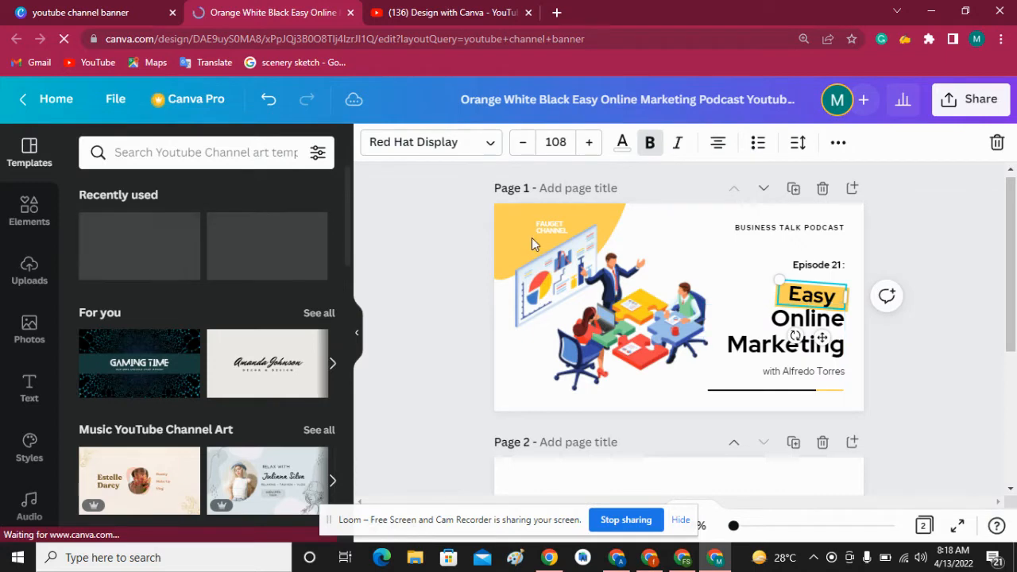
left_click(568, 290)
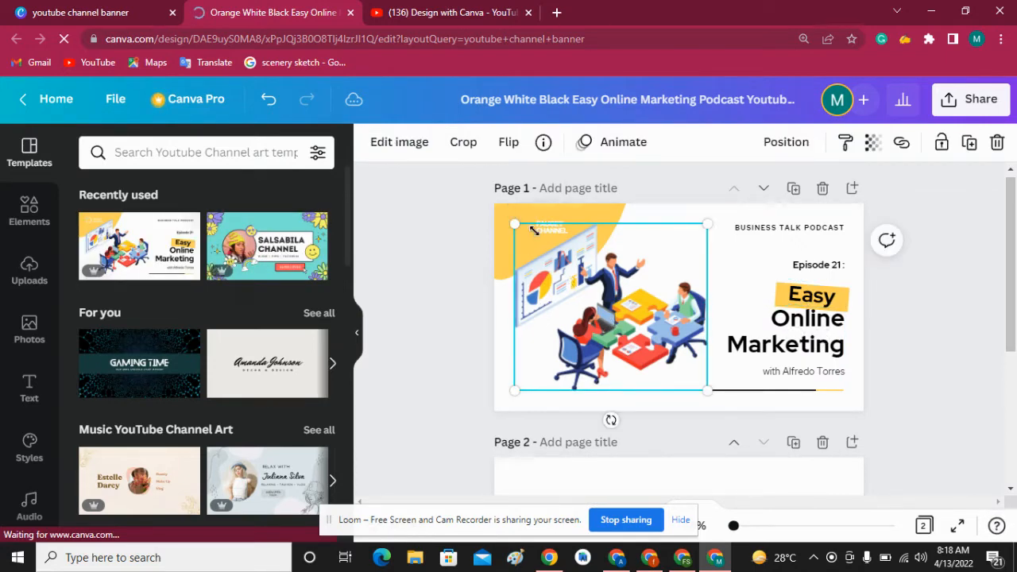
left_click_drag(706, 224, 607, 312)
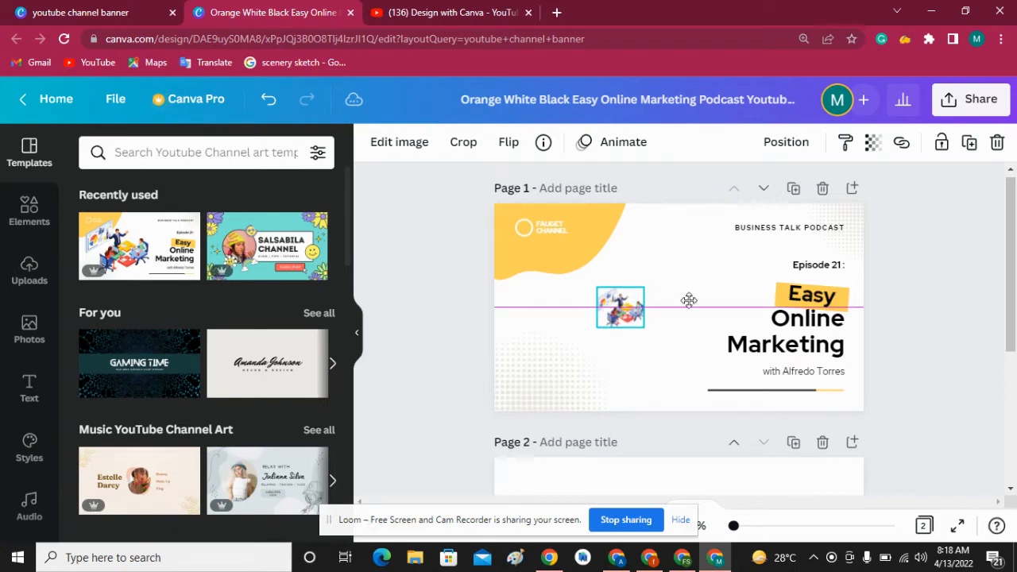
Scale the "Online Marketing" heading down to font size 99.5 and replace the word "Marketing" with "Earning".
left_click(799, 338)
left_click_drag(838, 361, 815, 347)
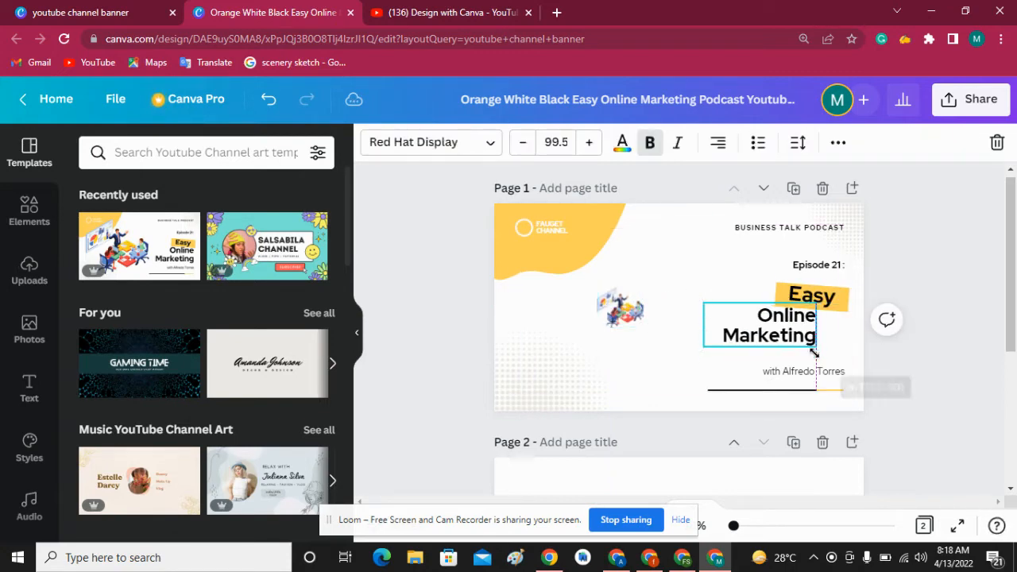
double_click(789, 344)
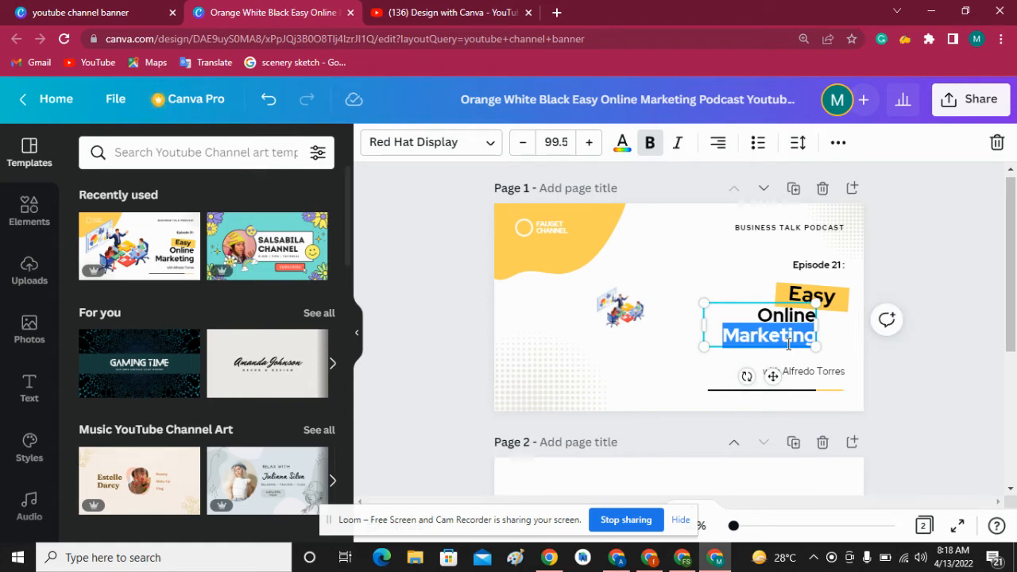
type("Earning")
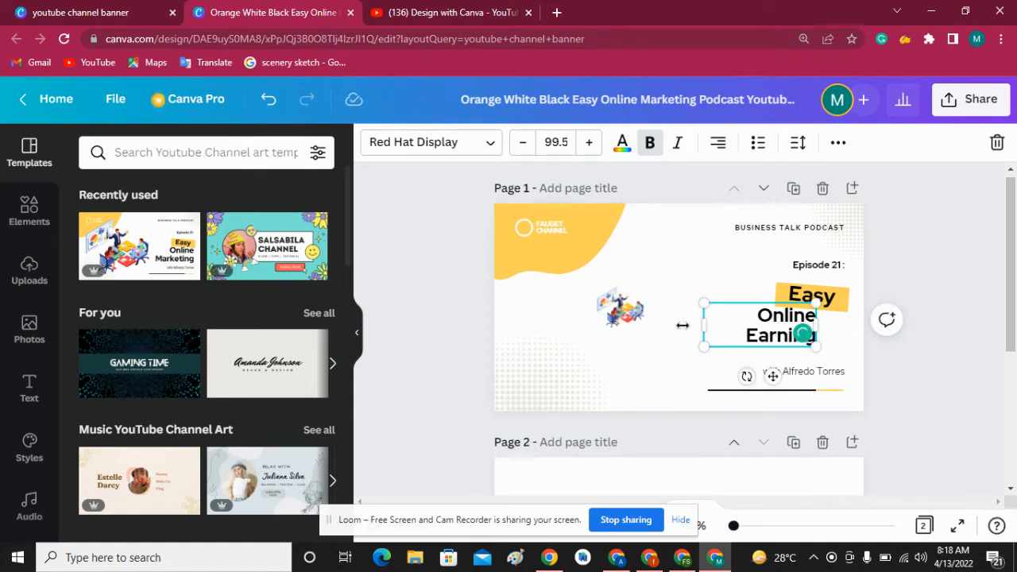
Put "Online Earning" on a single line and fit its text box to the wording.
mouse_move(683, 325)
left_mouse_down()
mouse_move(670, 324)
mouse_move(687, 325)
left_mouse_up()
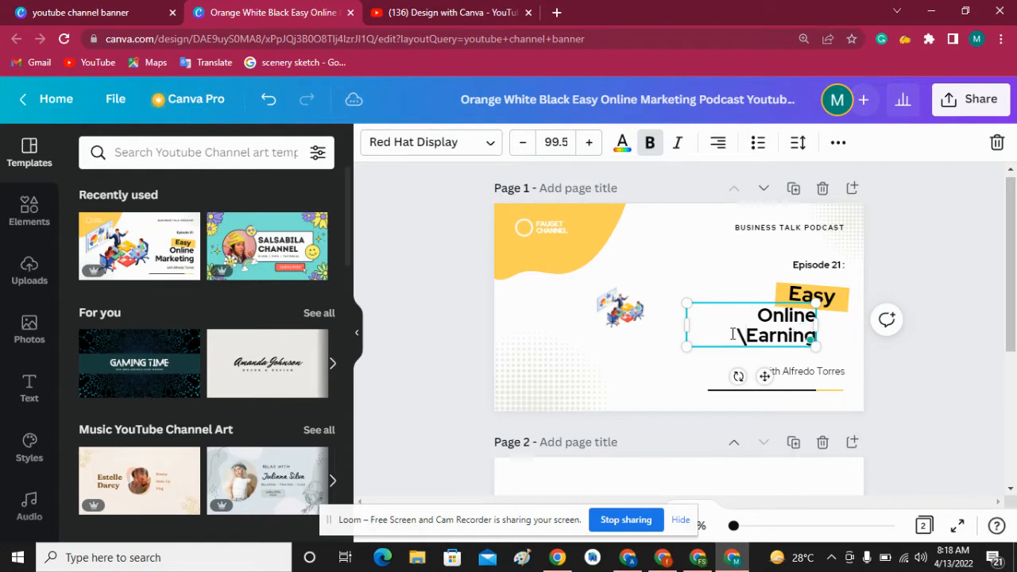
key("BackSpace")
key("Return")
left_click_drag(818, 320, 874, 318)
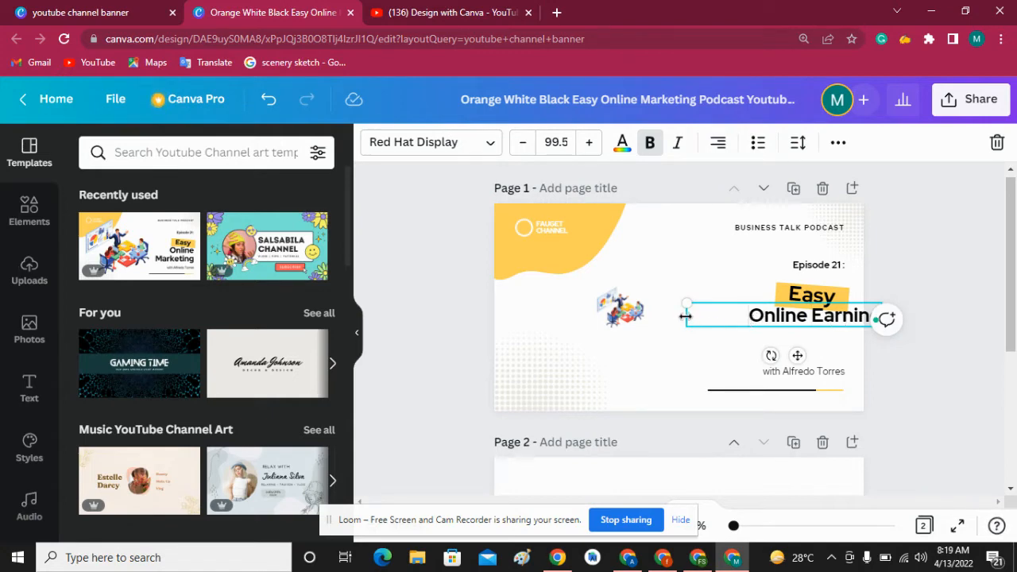
left_click_drag(685, 315, 743, 316)
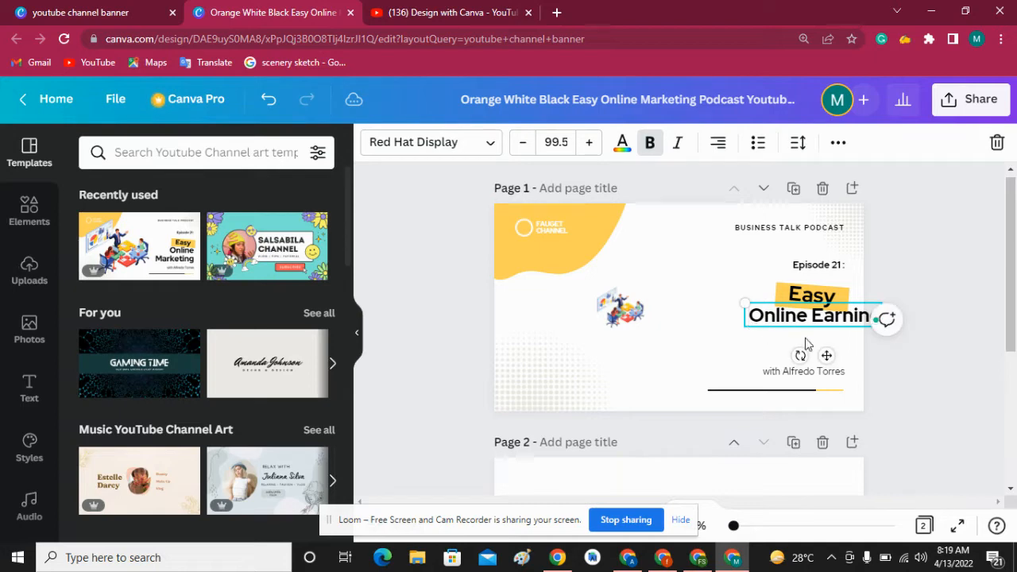
Move "Online Earning" directly beside the small illustration and scale the text down slightly.
left_click_drag(826, 356, 724, 346)
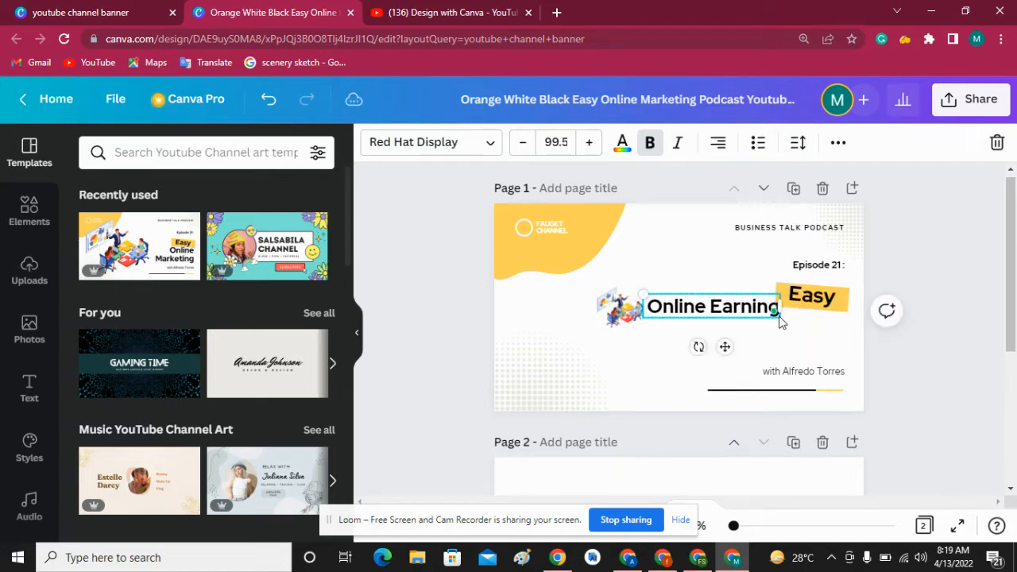
left_click_drag(648, 293, 677, 301)
left_click_drag(742, 347, 717, 349)
Move the "Easy" text above "Online Earning", rotate it level and scale it down to font size 63.6.
left_click(818, 304)
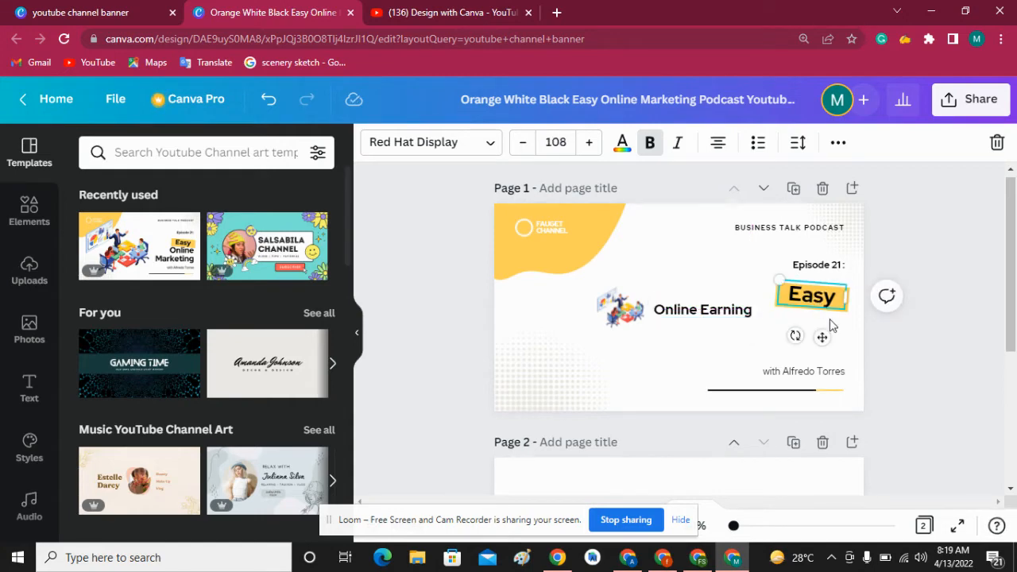
left_click_drag(833, 300, 757, 292)
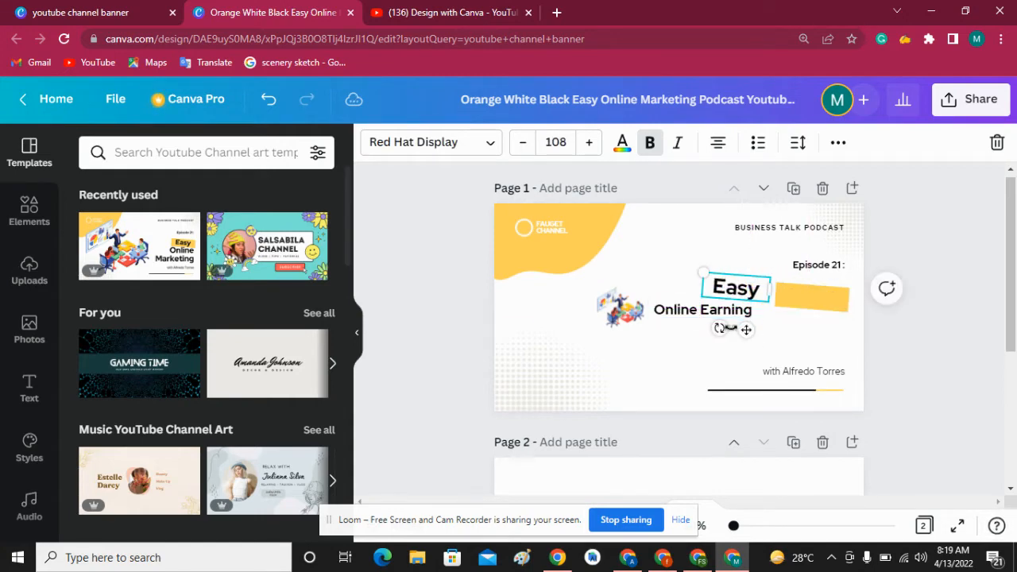
mouse_move(721, 328)
left_mouse_down()
mouse_move(752, 324)
mouse_move(713, 339)
left_mouse_up()
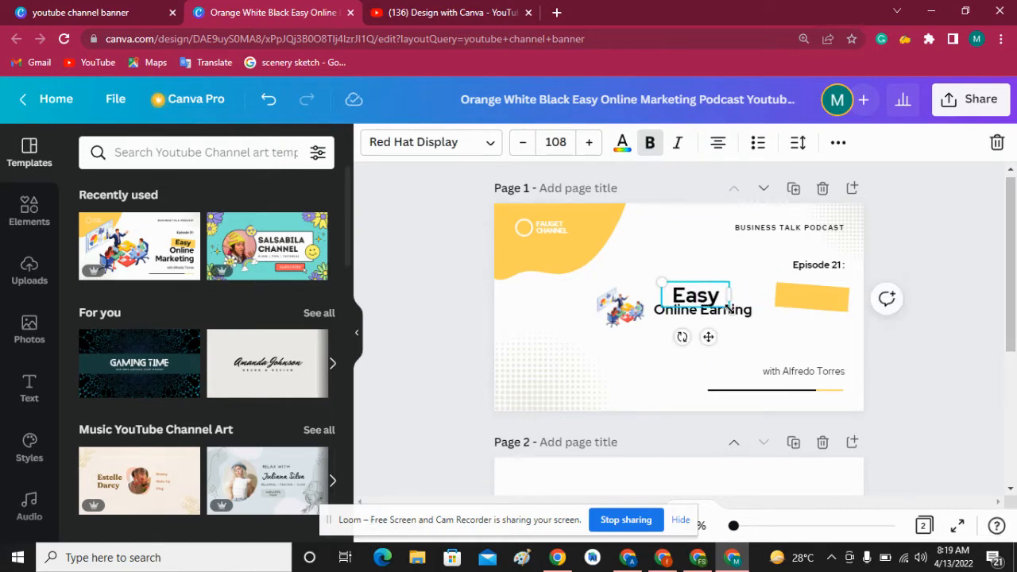
left_click_drag(722, 304, 685, 330)
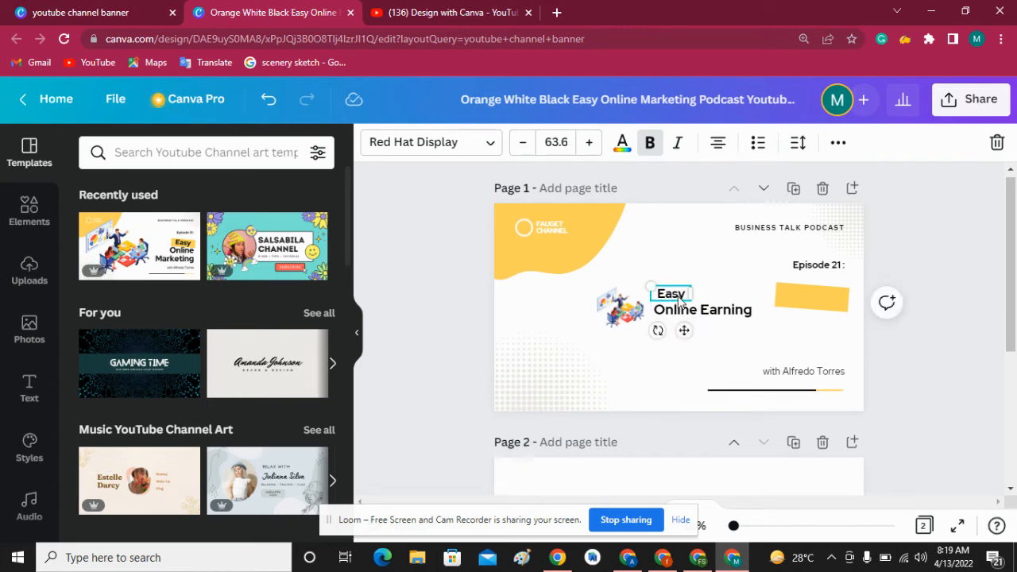
Change "Easy" to "Easy Guide to" on one line centred above "Online Earning", and align the illustration beside the two lines.
double_click(681, 295)
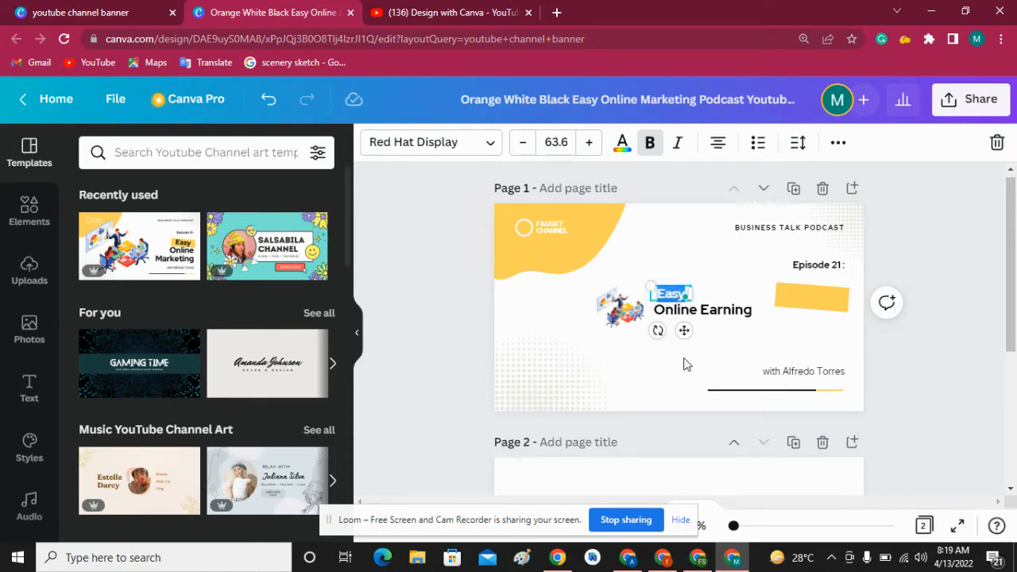
type("Easy Gui")
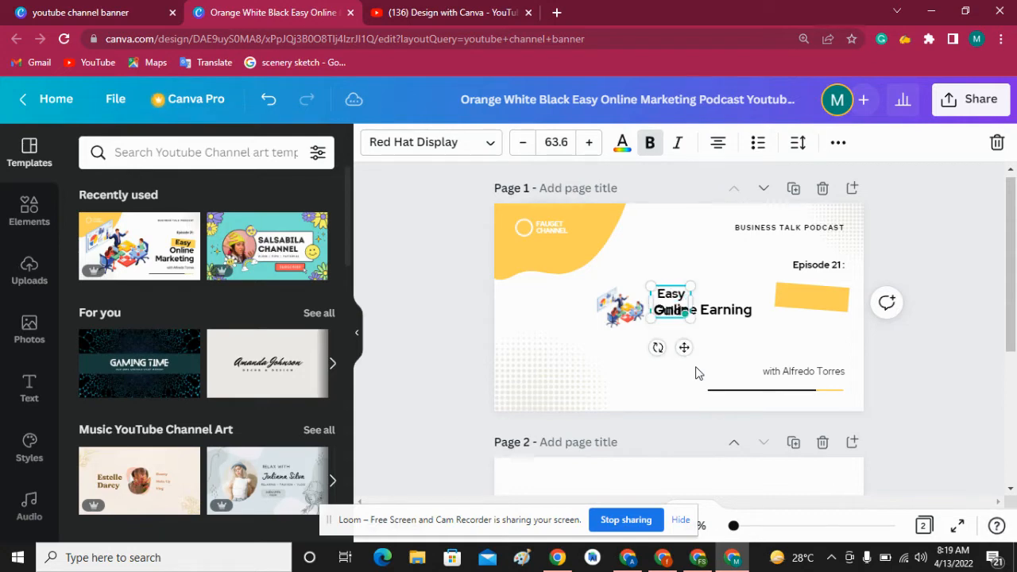
type("de to")
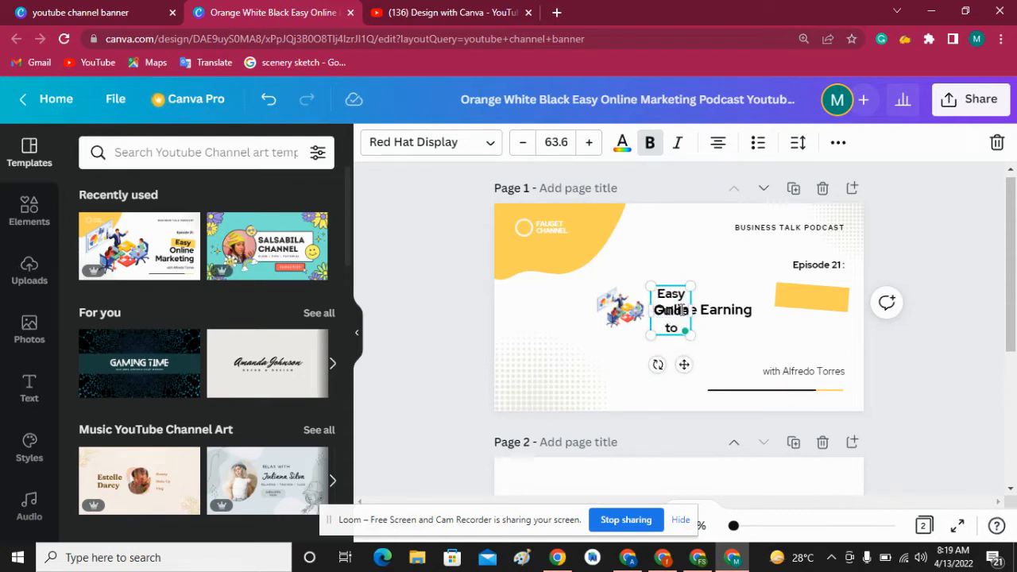
left_click_drag(722, 310, 715, 329)
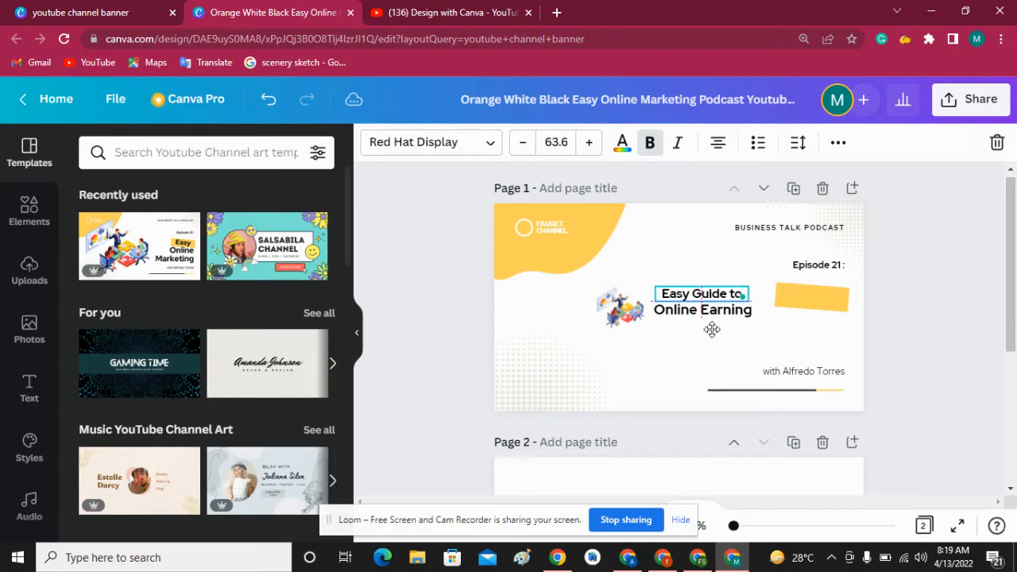
left_click_drag(622, 304, 622, 300)
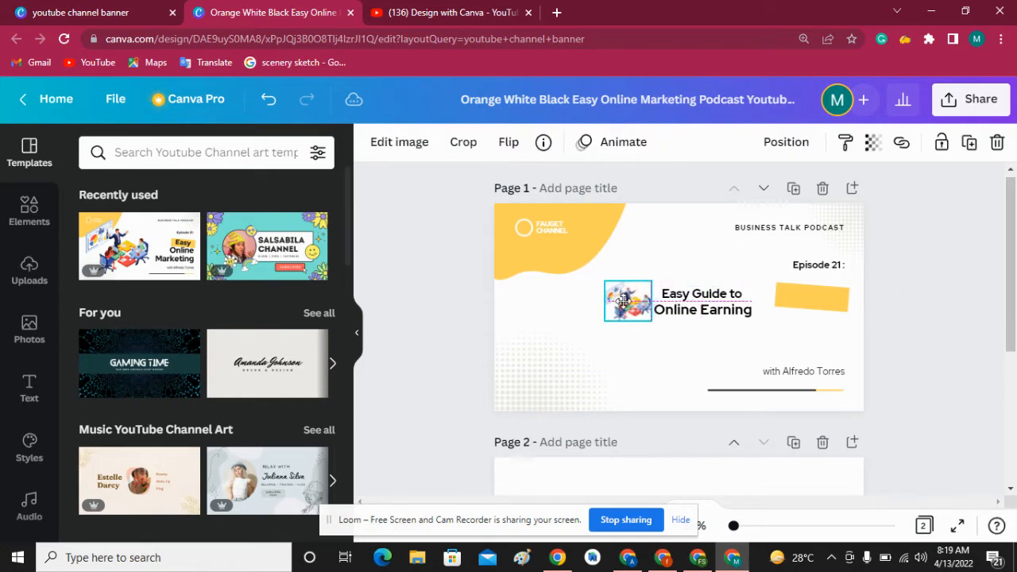
Delete the "Fauget Channel" text and logo, the yellow corner shape and the "Business Talk Podcast" text from the banner.
left_click(541, 228)
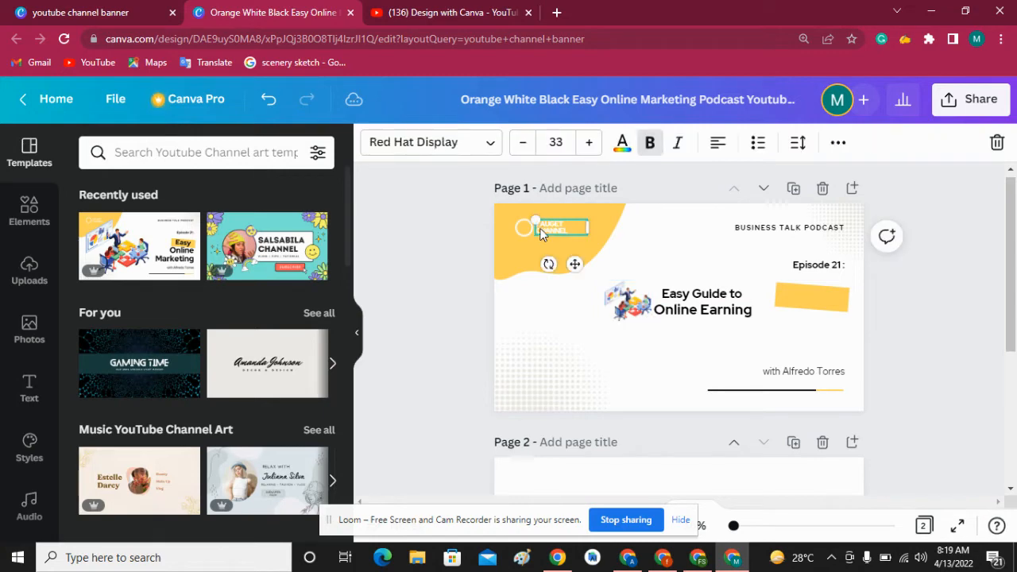
key("Delete")
left_click(533, 228)
key("Delete")
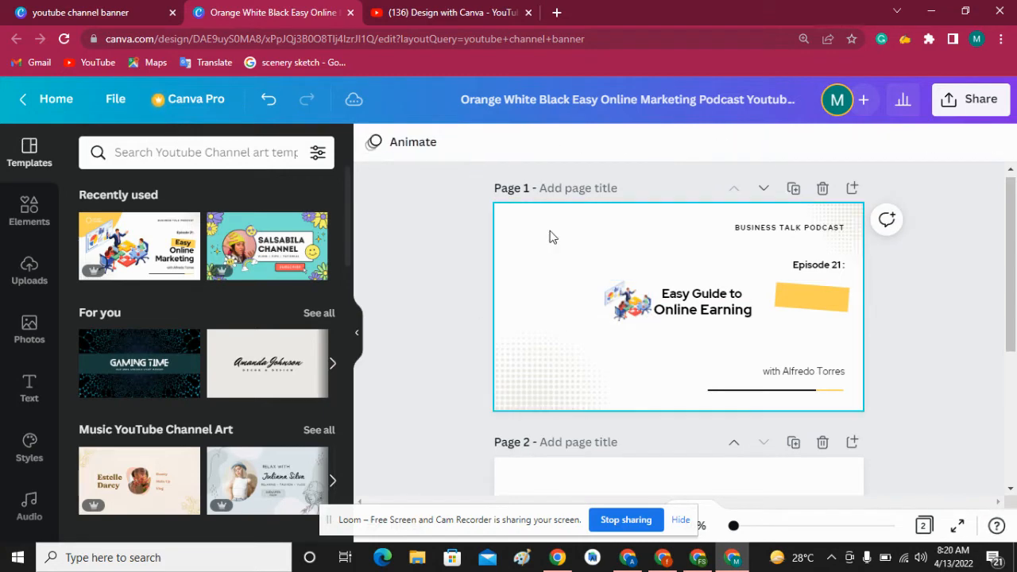
left_click(790, 229)
key("Delete")
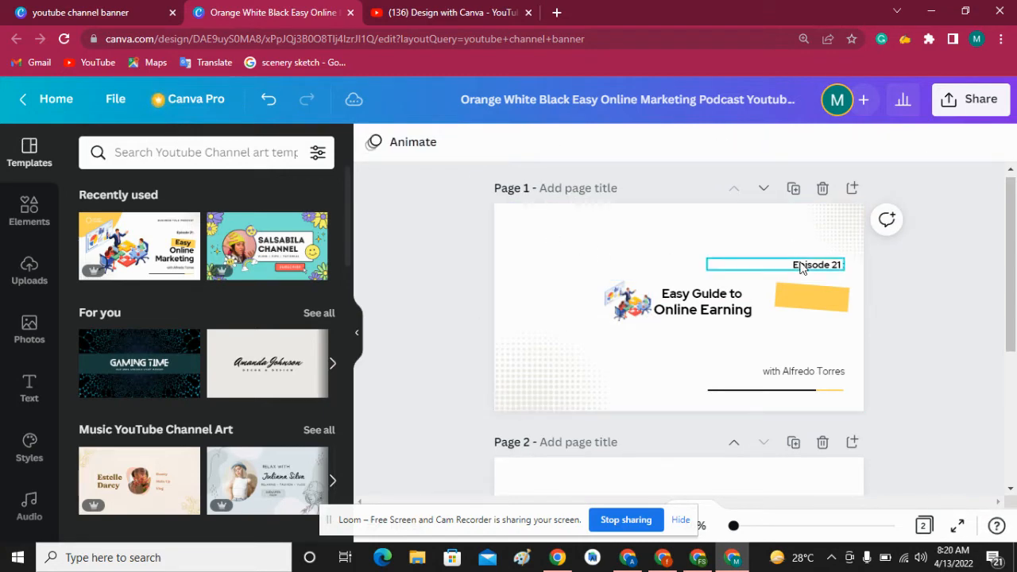
Delete the "Episode 21" text, the yellow rectangle, the presenter name line and the black line from the banner.
left_click(802, 265)
key("Delete")
left_click(809, 291)
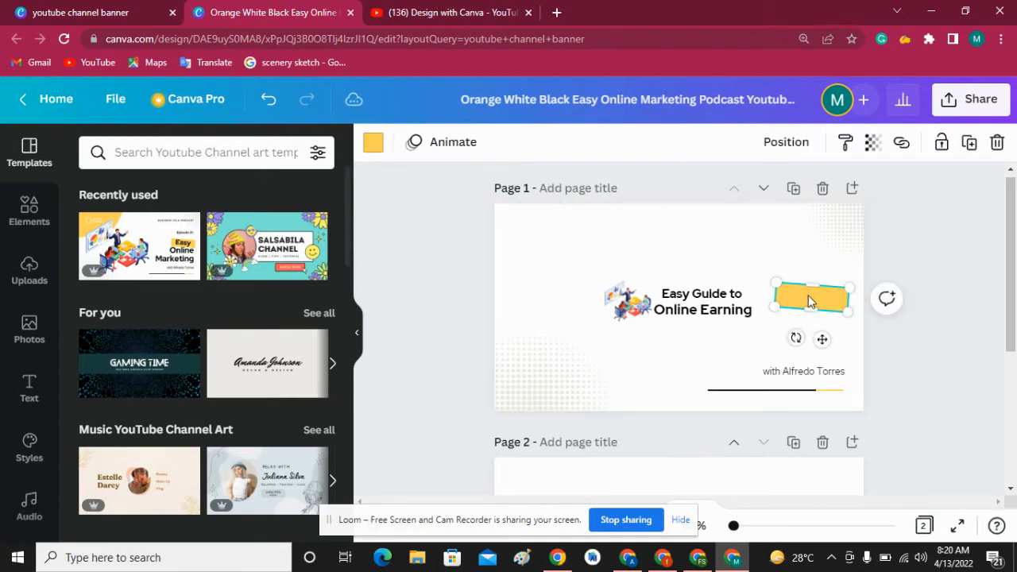
key("Delete")
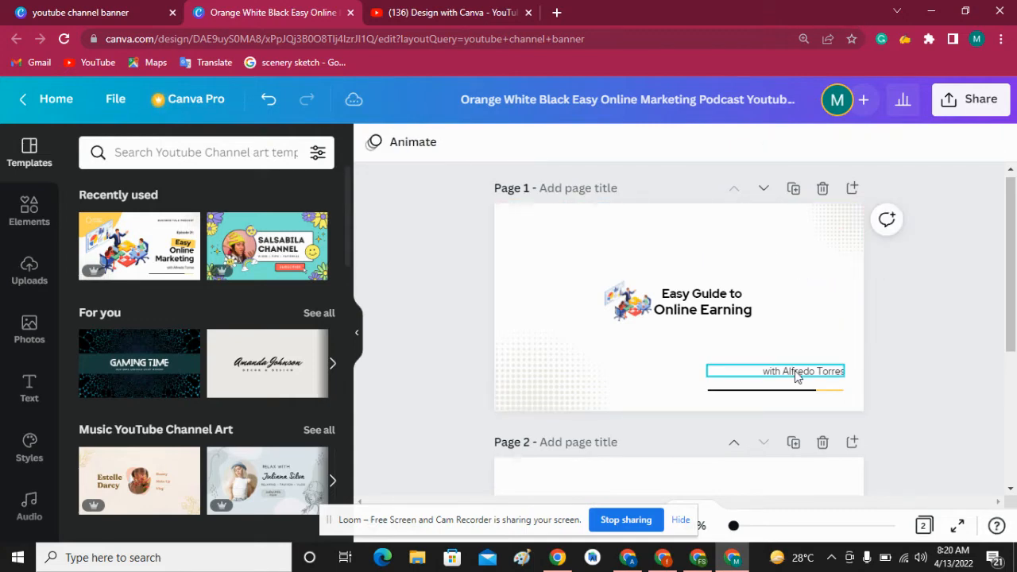
left_click(796, 377)
key("Delete")
left_click(794, 390)
key("Delete")
Move both corner dot patterns behind the title and illustration, and enlarge the one behind the title.
left_click(839, 230)
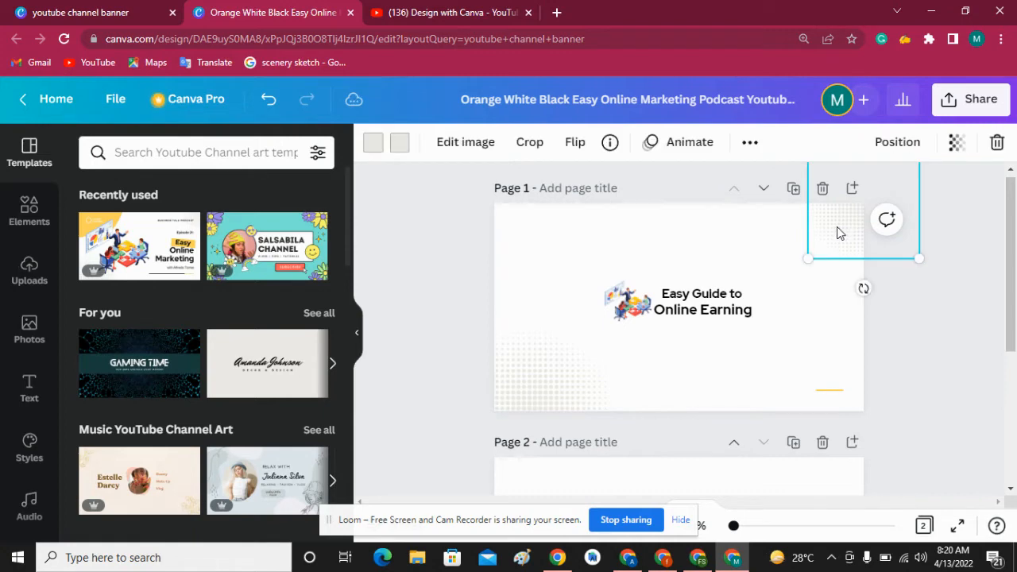
left_click_drag(840, 232, 687, 317)
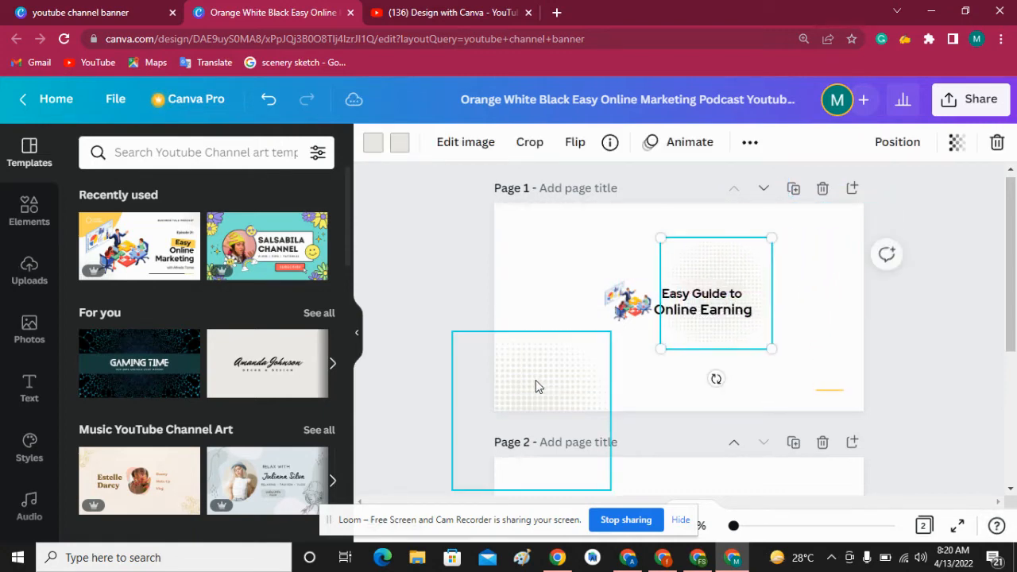
left_click_drag(535, 385, 649, 284)
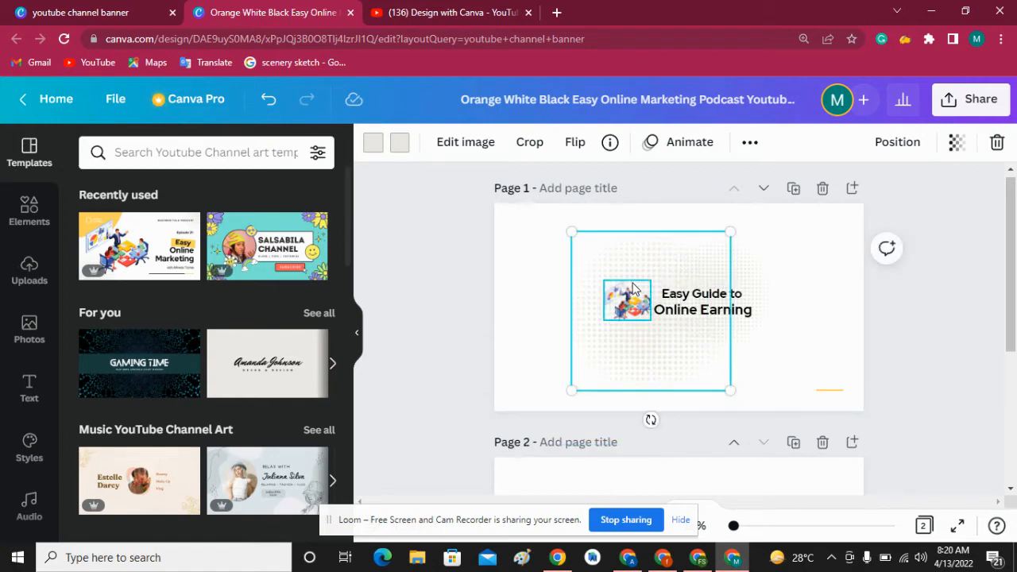
left_click(759, 276)
left_click_drag(770, 347, 823, 392)
left_click_drag(755, 363, 738, 341)
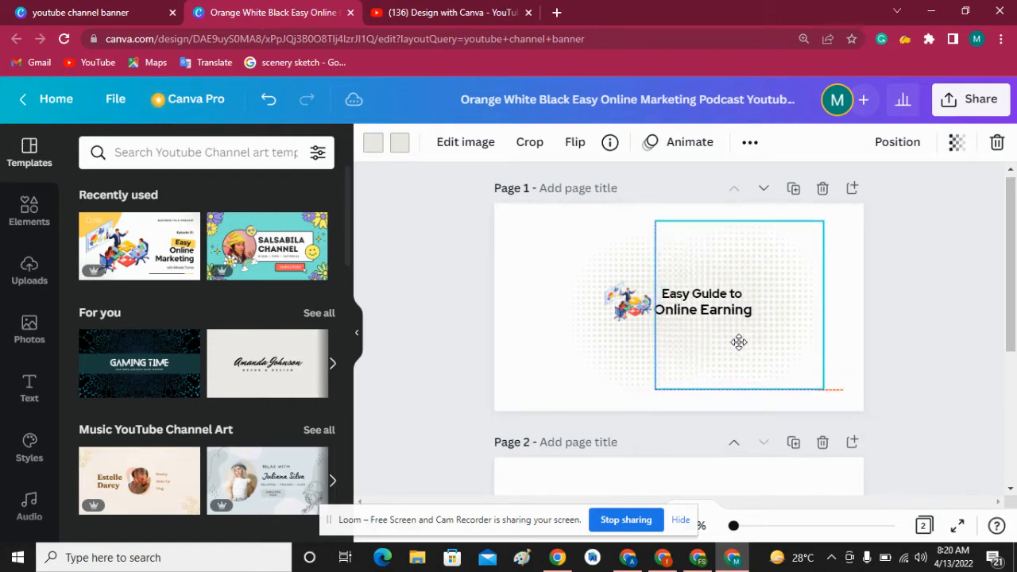
Slightly enlarge the dot pattern behind the illustration and arrange both patterns side by side, overlapping behind the title.
left_click(597, 312)
left_click_drag(577, 231, 556, 263)
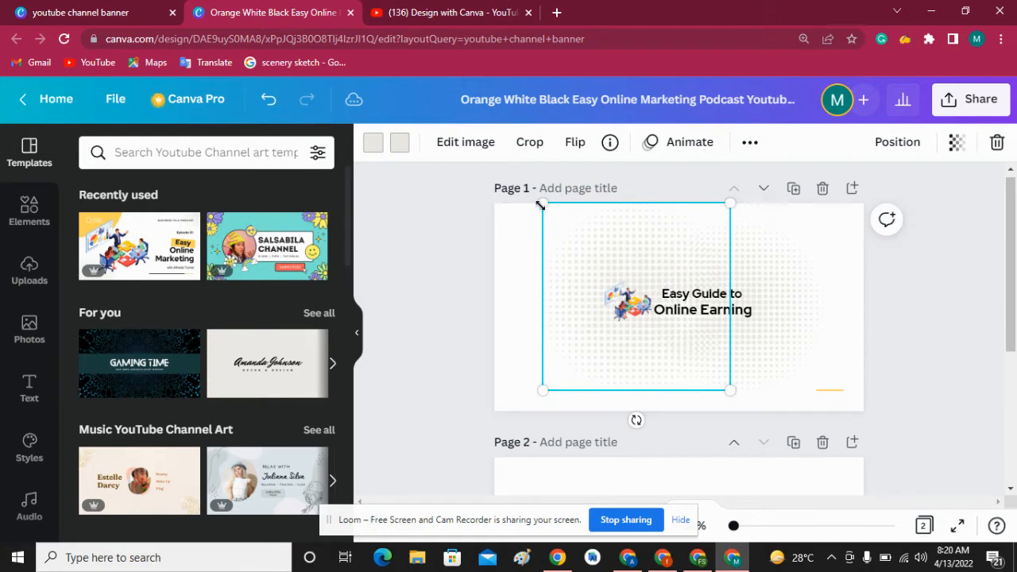
left_click_drag(512, 200, 418, 170)
left_click_drag(567, 262, 589, 309)
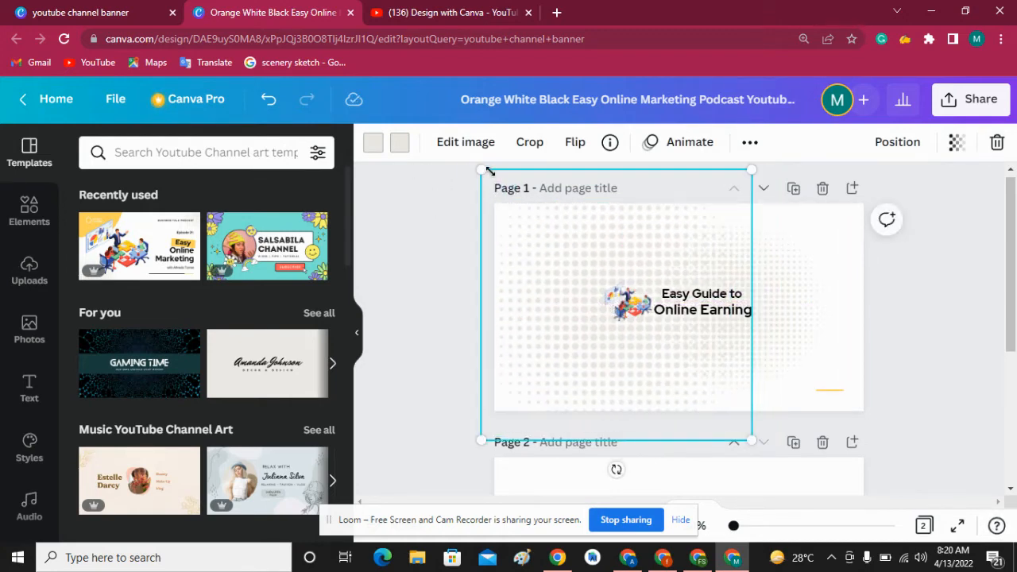
left_click_drag(482, 171, 582, 269)
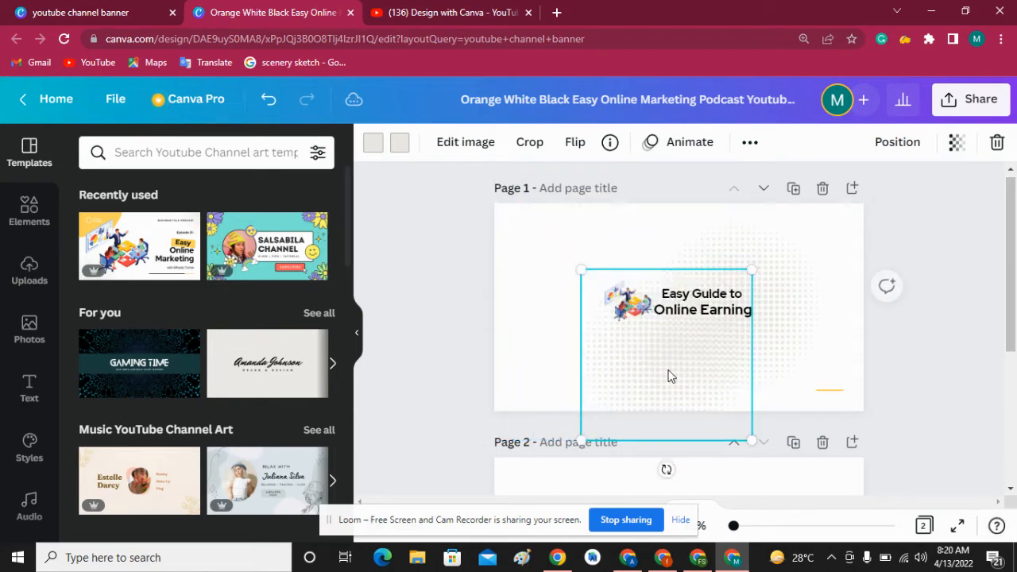
left_click_drag(670, 377, 627, 343)
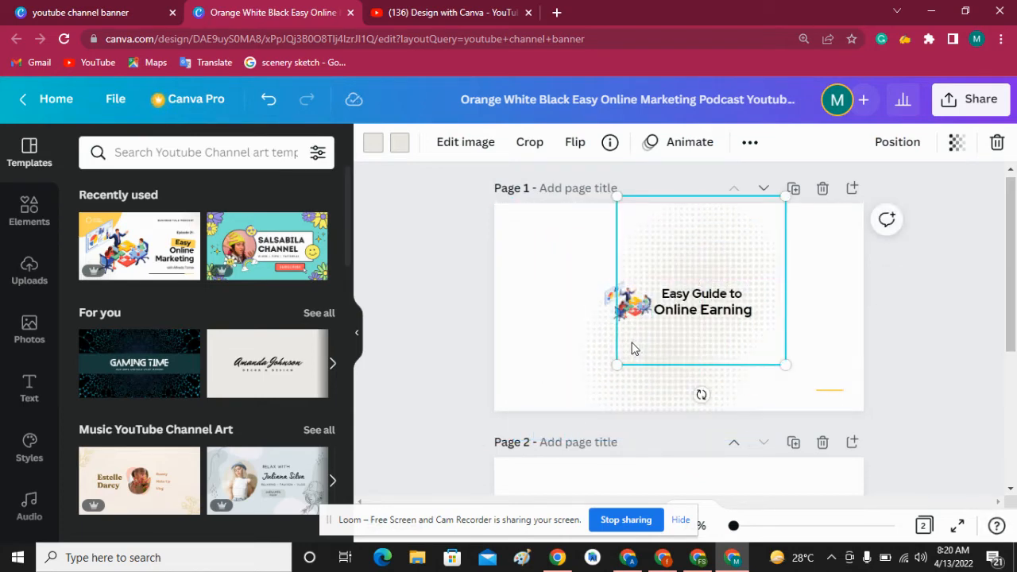
left_click_drag(633, 347, 577, 302)
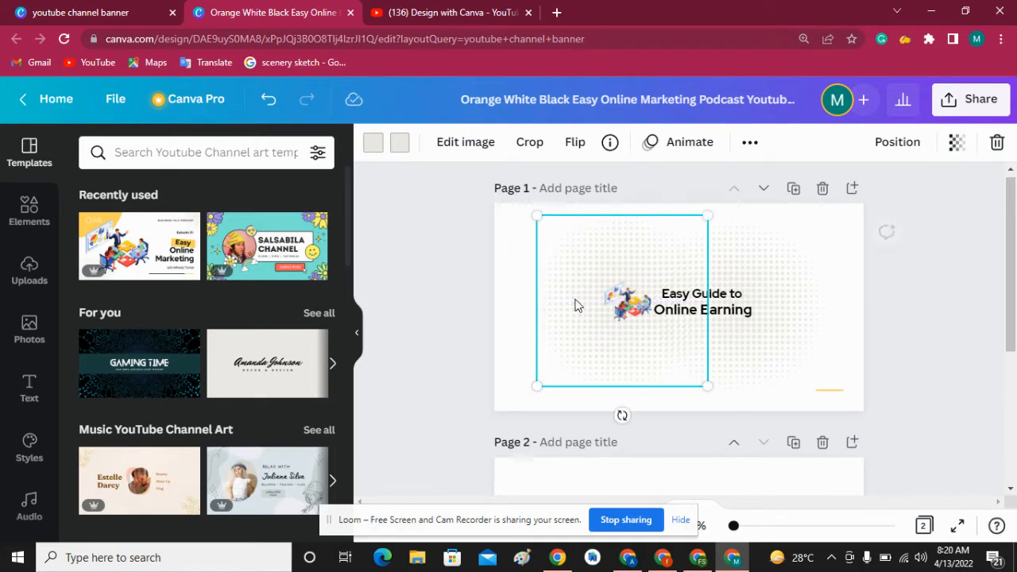
left_click(915, 340)
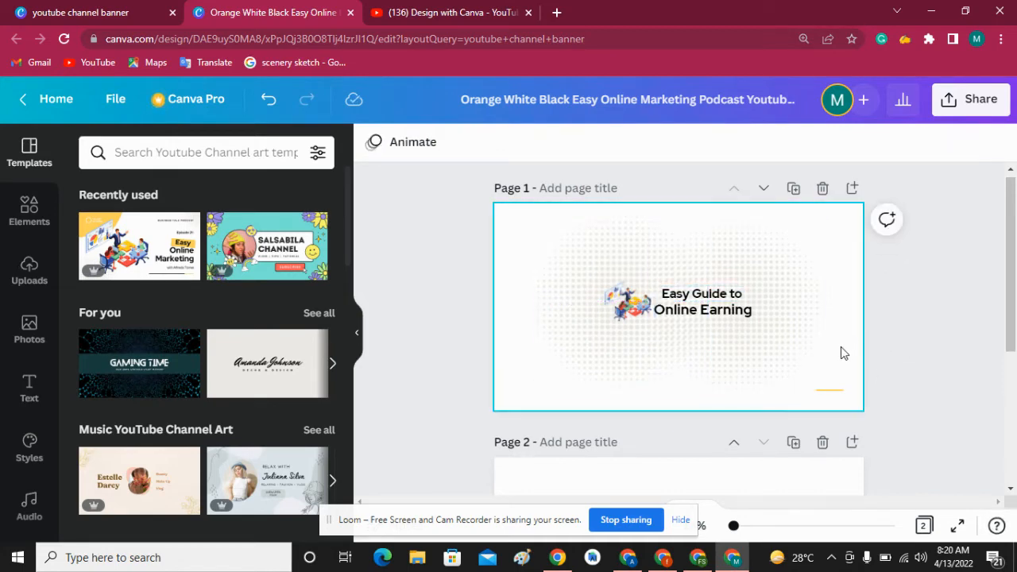
Recolour the first page's background to a custom light yellow and nudge the dot pattern behind the title slightly towards the illustration.
left_click(962, 107)
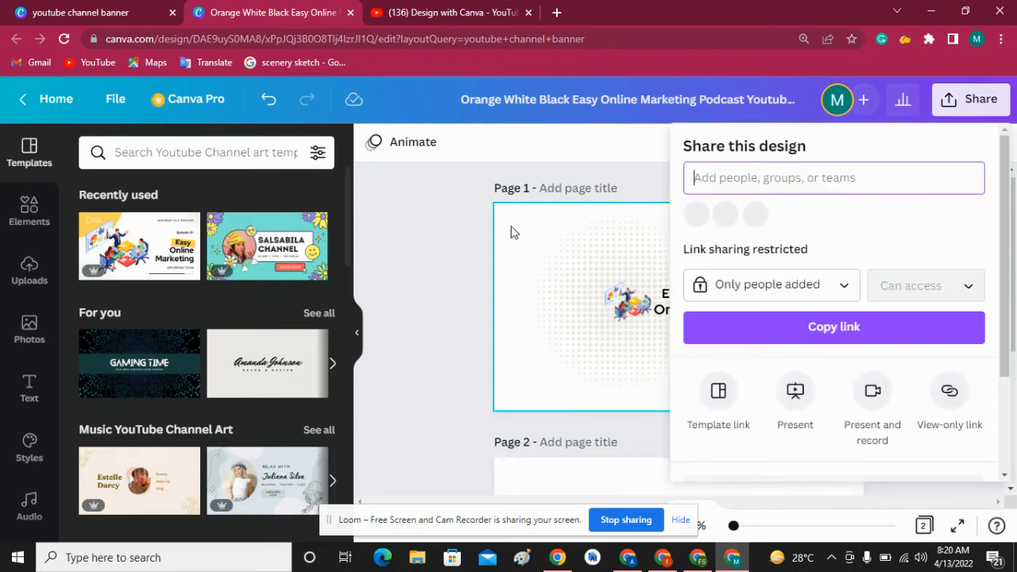
left_click(509, 229)
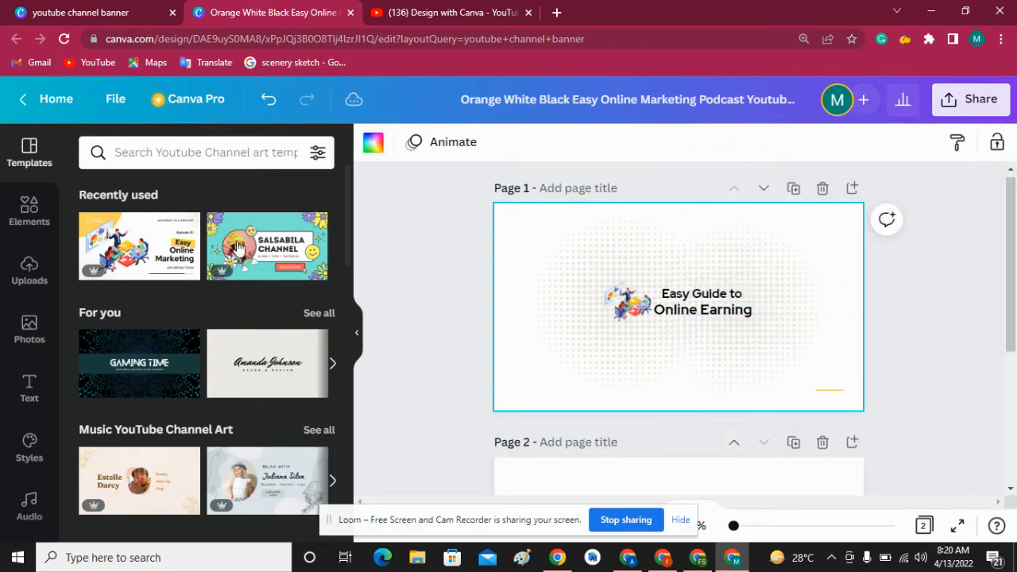
left_click(372, 141)
left_click(183, 231)
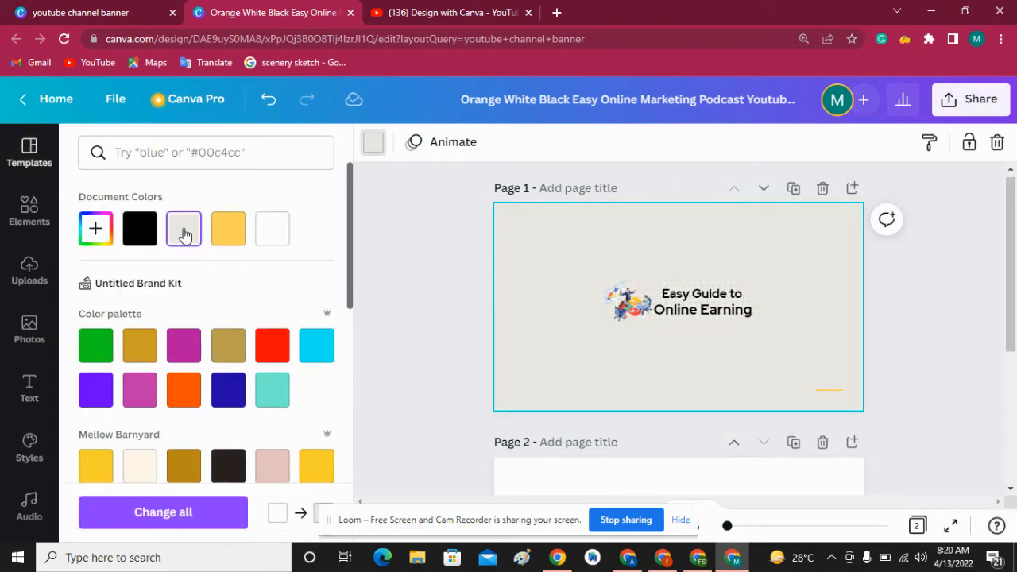
left_click(235, 233)
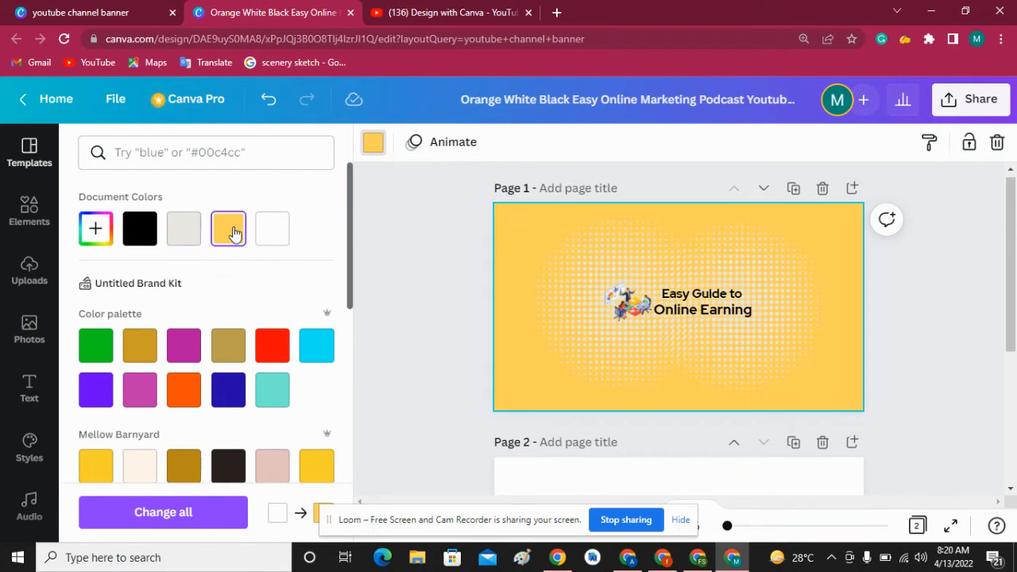
left_click(96, 230)
left_click_drag(149, 291, 167, 268)
left_click(424, 244)
left_click(424, 244)
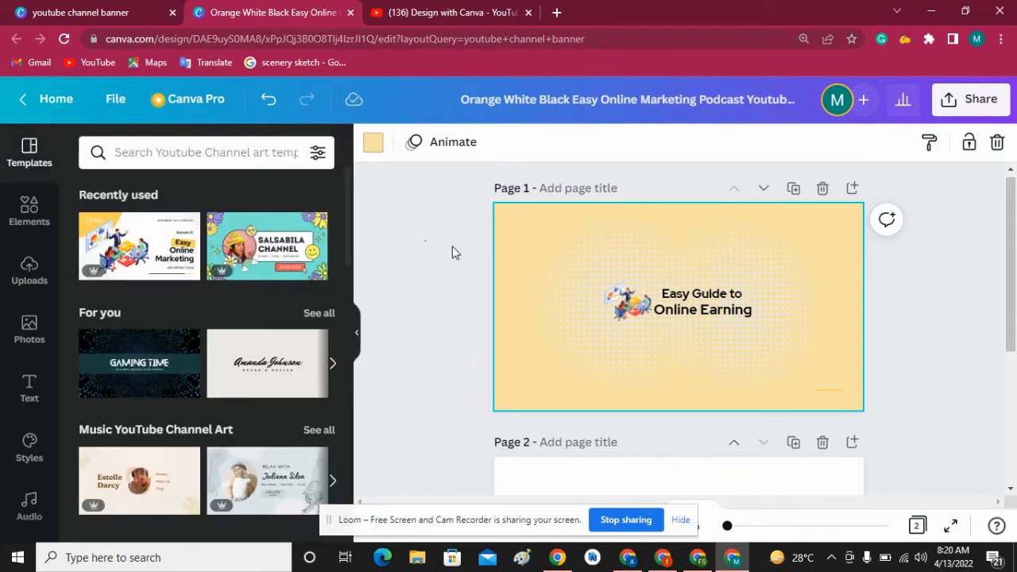
left_click_drag(768, 258, 758, 256)
left_click(897, 274)
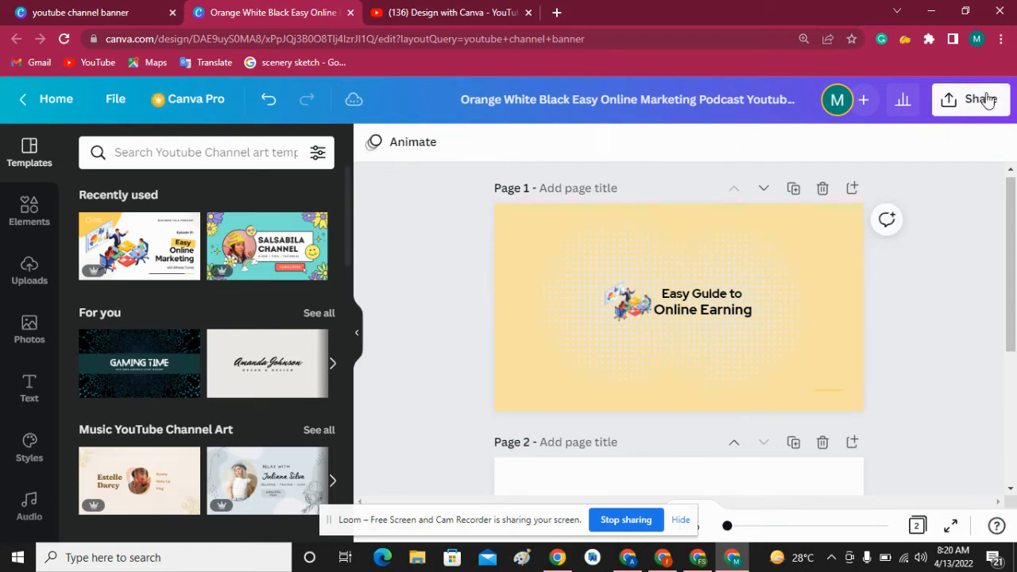
Download all pages of the design as PNG with the size multiplier set to 2.
left_click(971, 98)
scroll(992, 333, "down", 3)
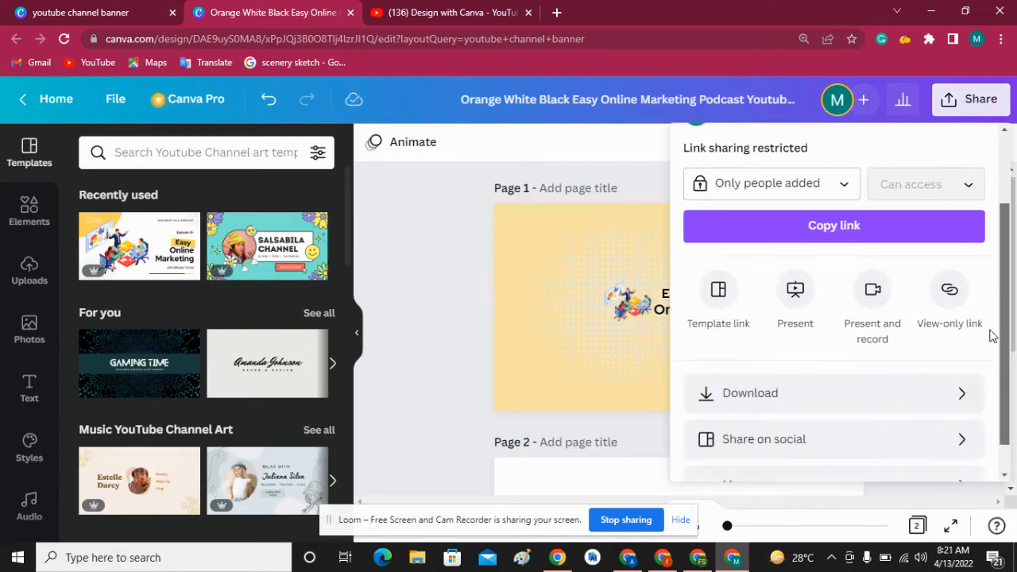
left_click(885, 359)
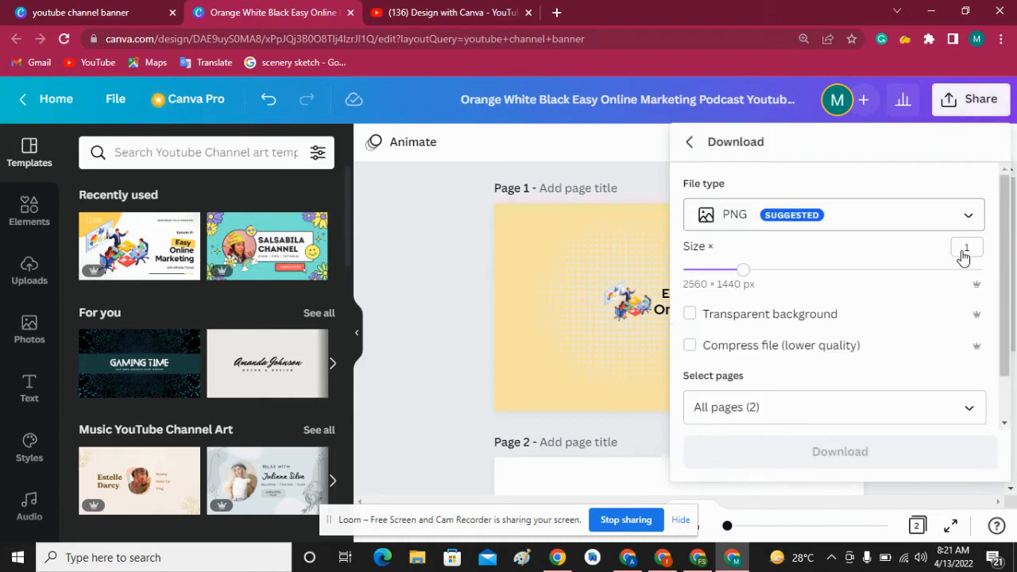
left_click(964, 246)
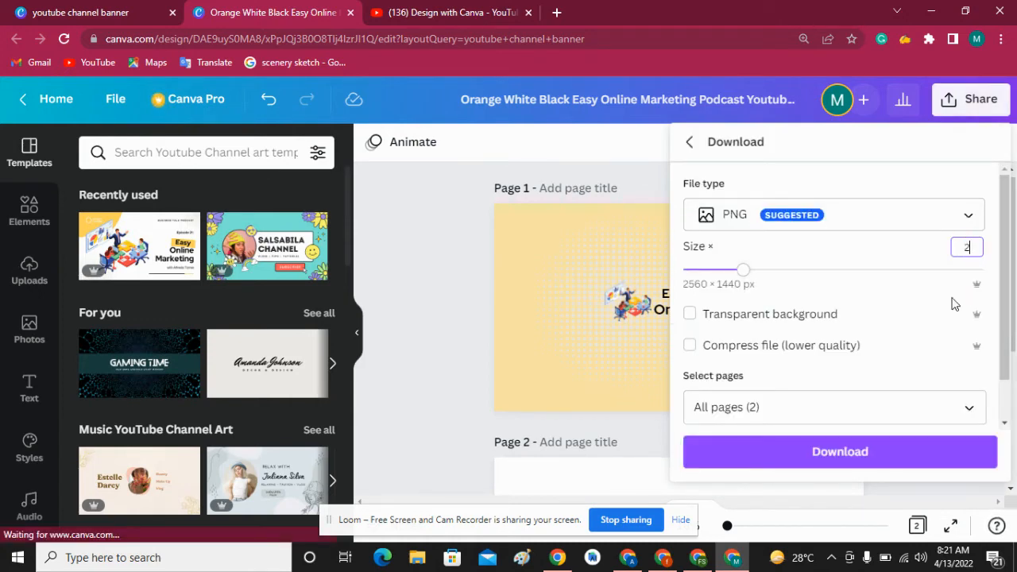
left_click(817, 456)
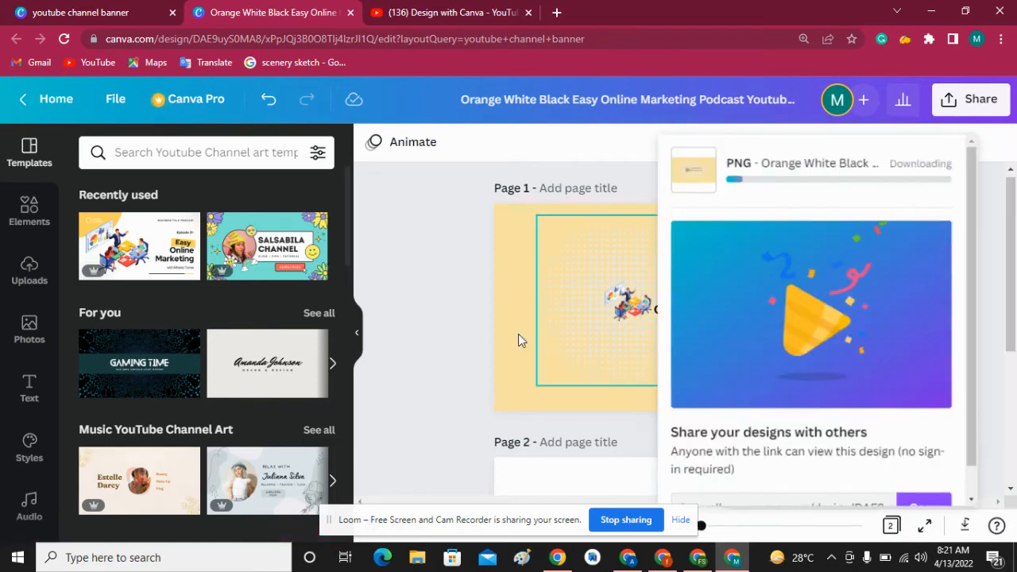
Switch to the channel dashboard in YouTube Studio and open the channel customisation page.
left_click(698, 556)
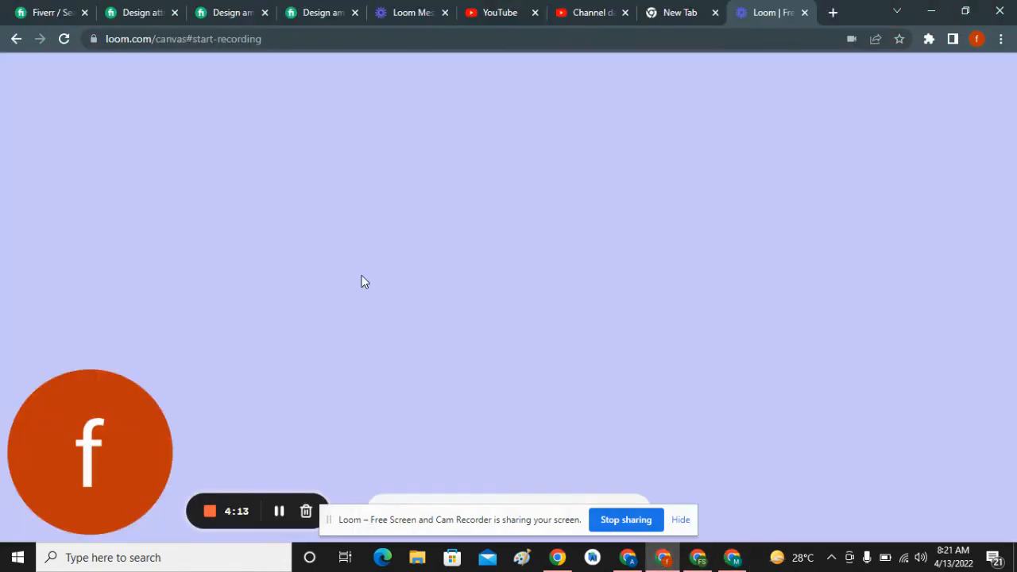
left_click(564, 11)
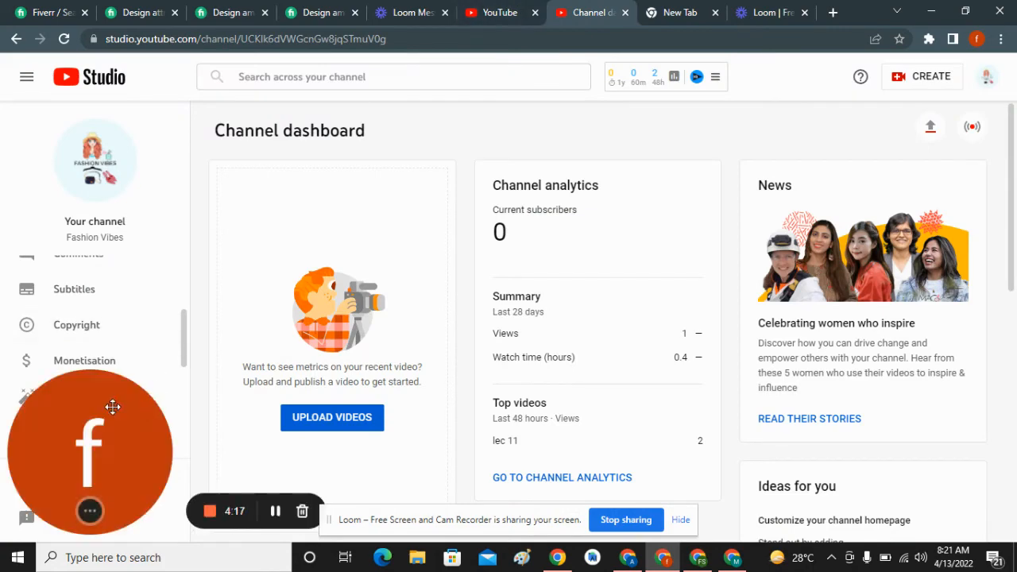
left_click(505, 10)
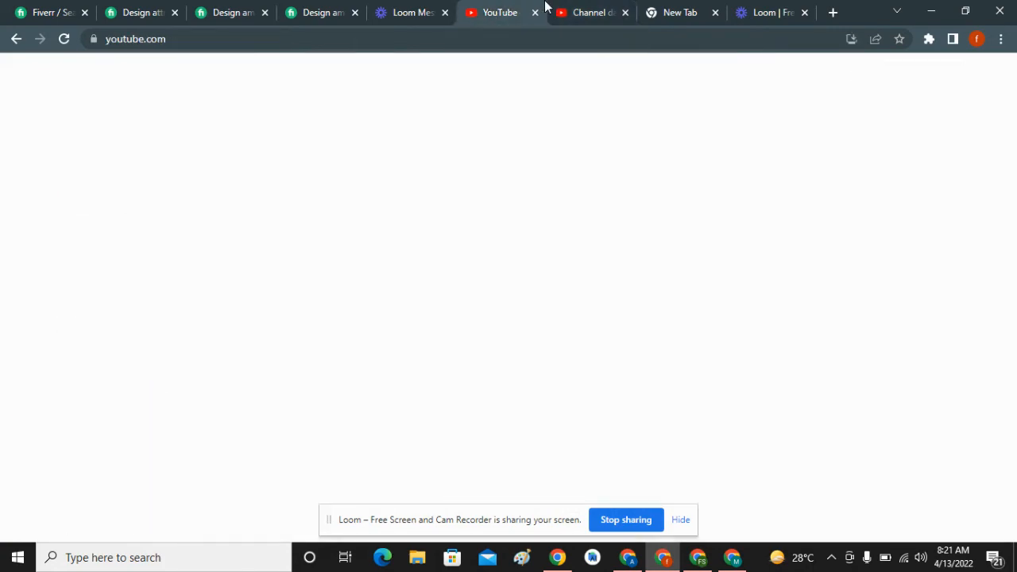
left_click(571, 10)
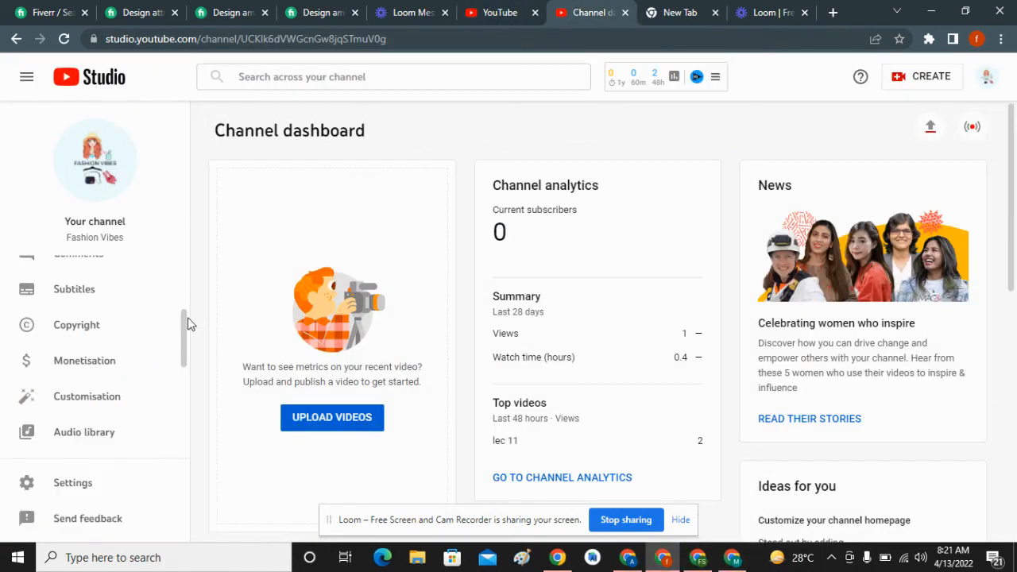
left_click_drag(188, 322, 178, 403)
scroll(178, 403, "up", 2)
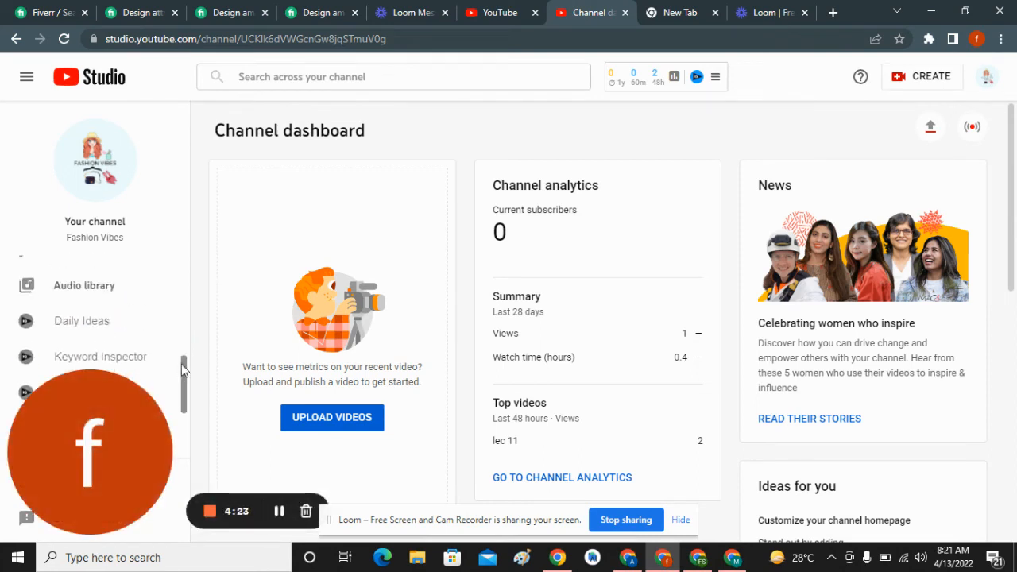
left_click_drag(110, 429, 422, 231)
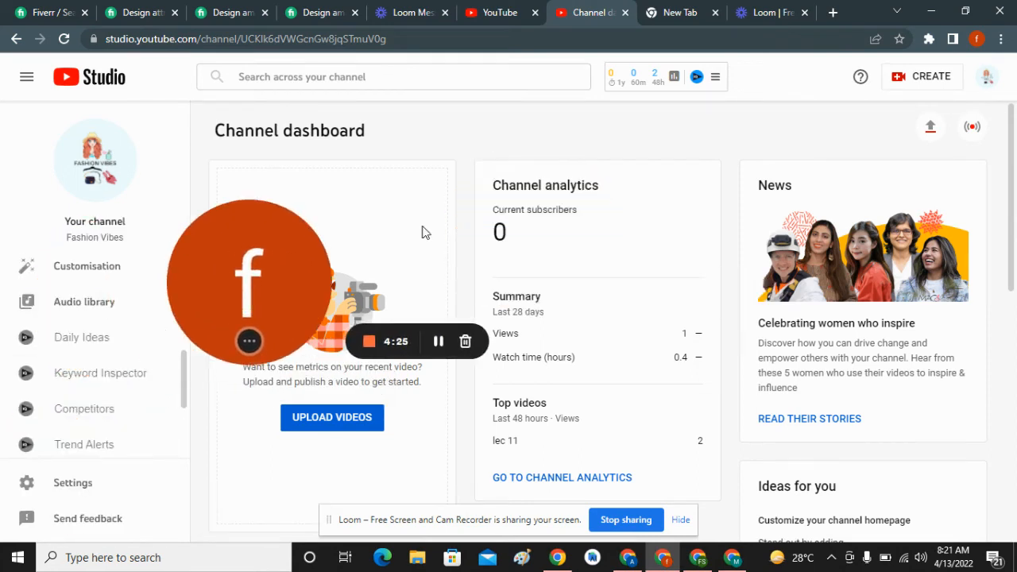
left_click(134, 274)
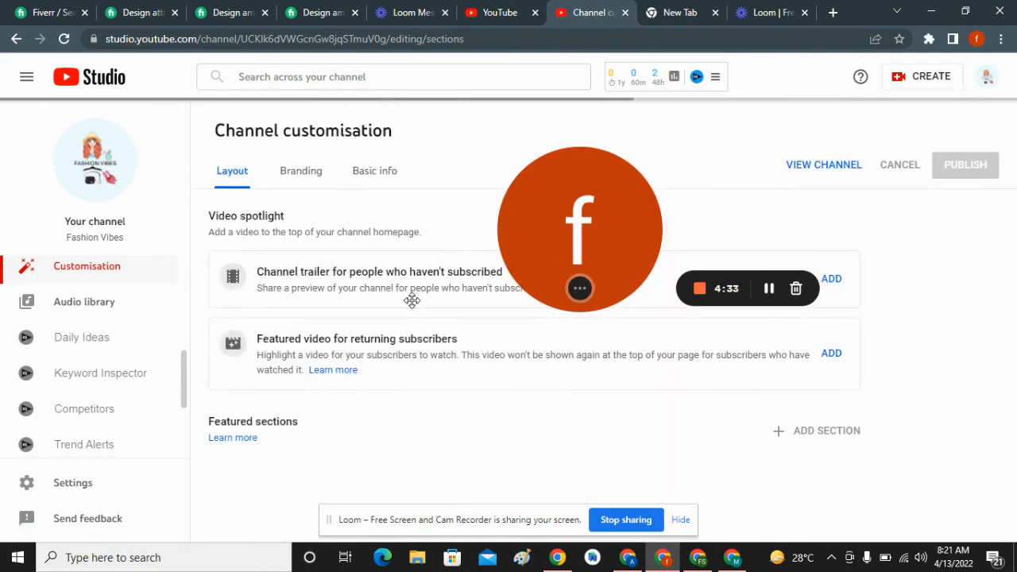
Go to the channel's branding settings and start replacing the banner image with a file from the computer.
left_click_drag(550, 265, 132, 408)
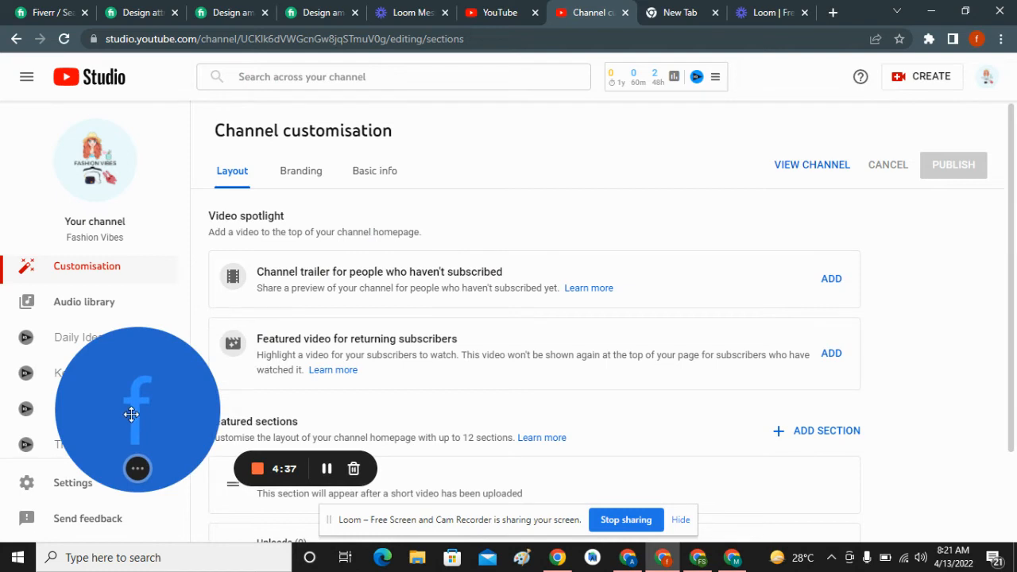
left_click(310, 184)
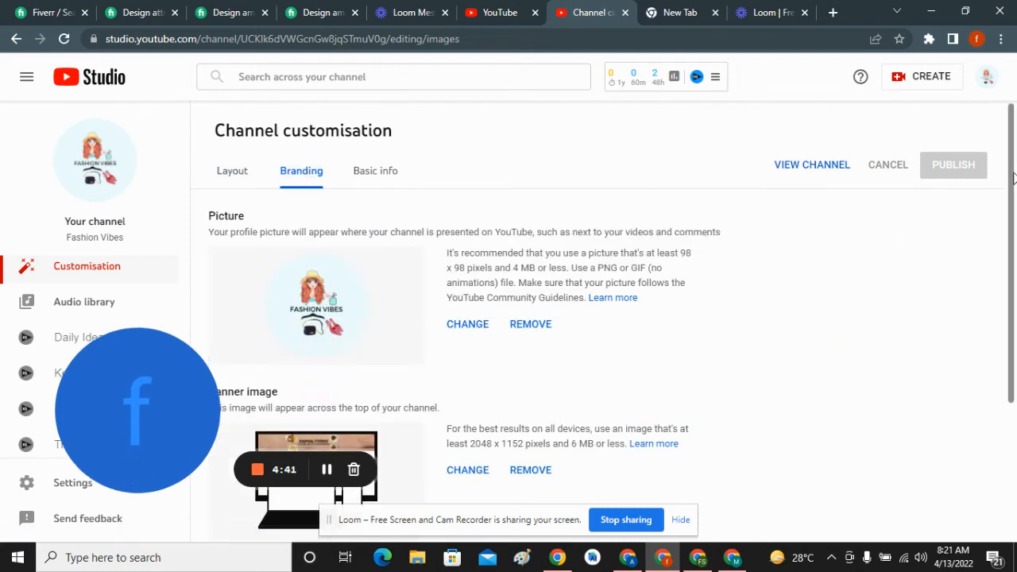
scroll(699, 300, "down", 3)
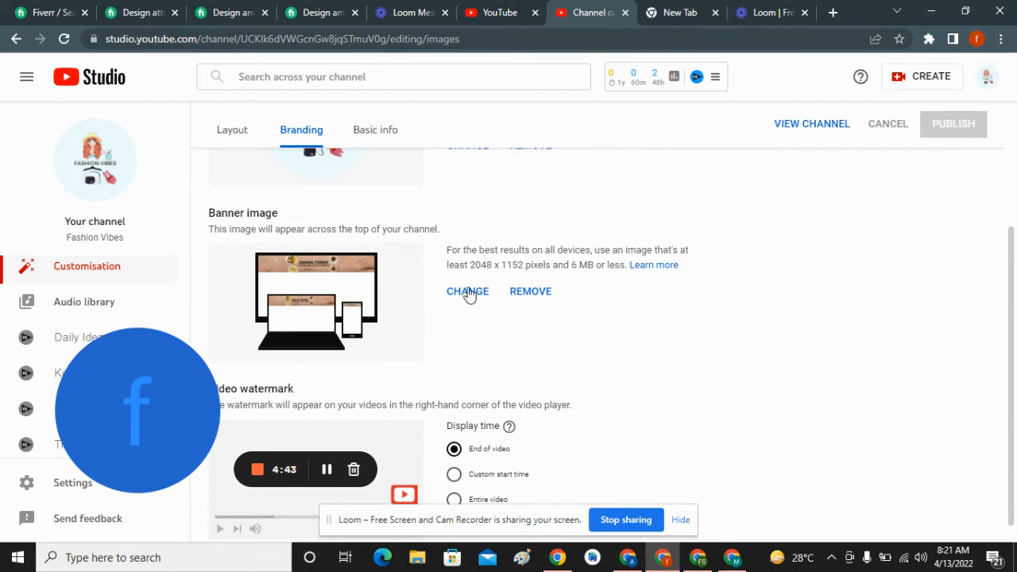
left_click(468, 291)
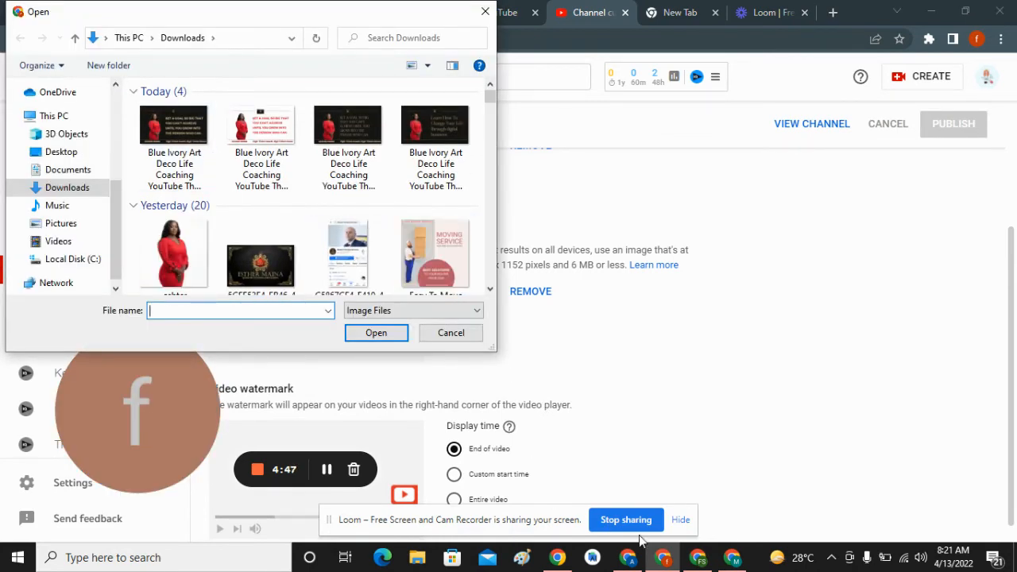
Switch back to the banner design in Canva and dismiss the completed download notice.
left_click(731, 556)
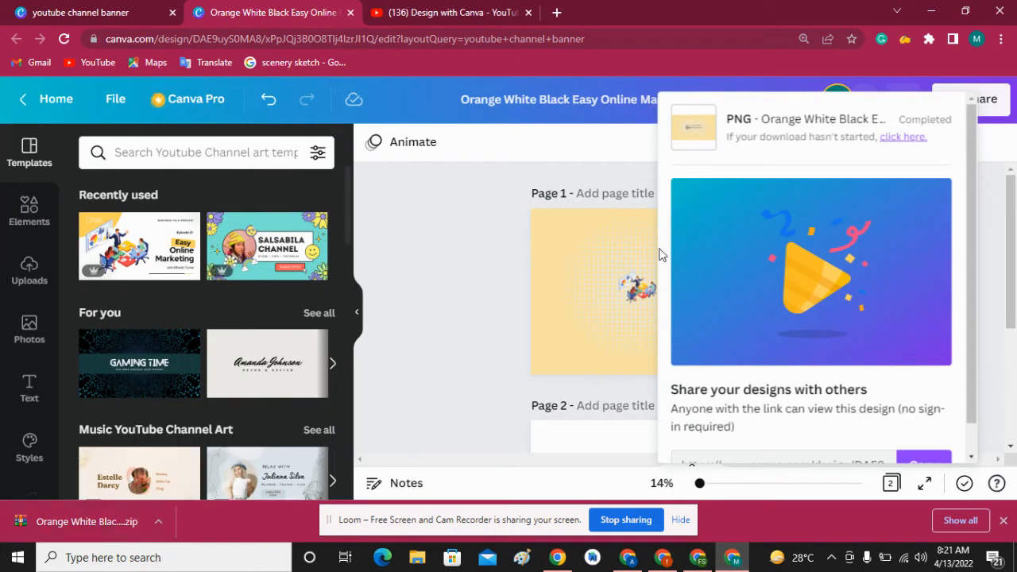
left_click(502, 240)
left_click(964, 103)
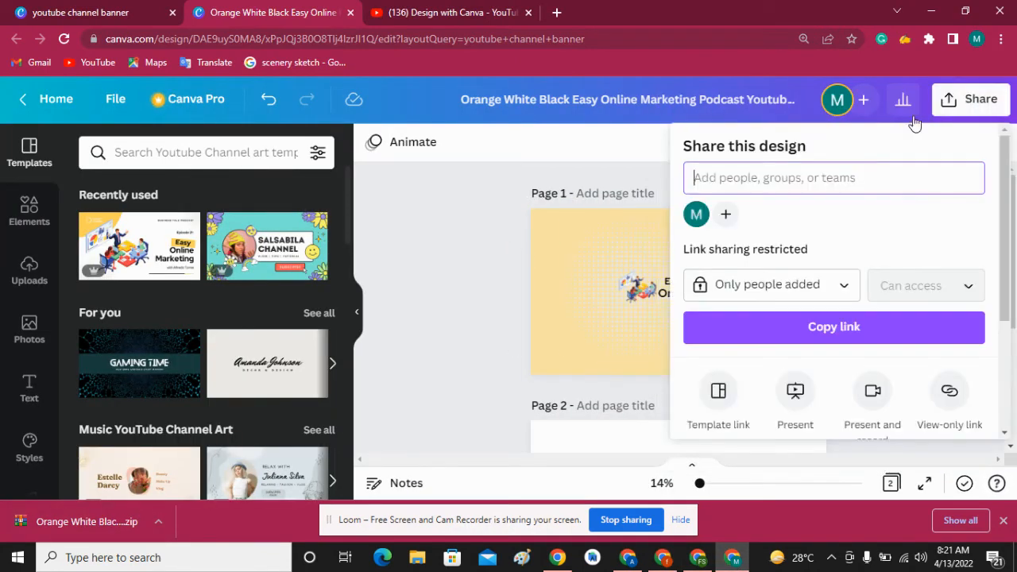
scroll(1007, 254, "down", 4)
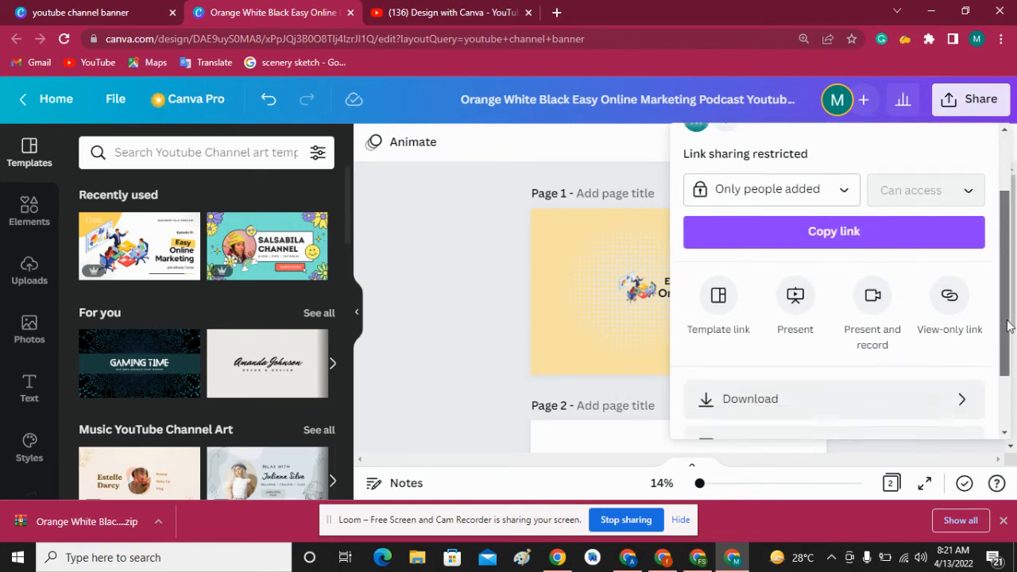
left_click(911, 360)
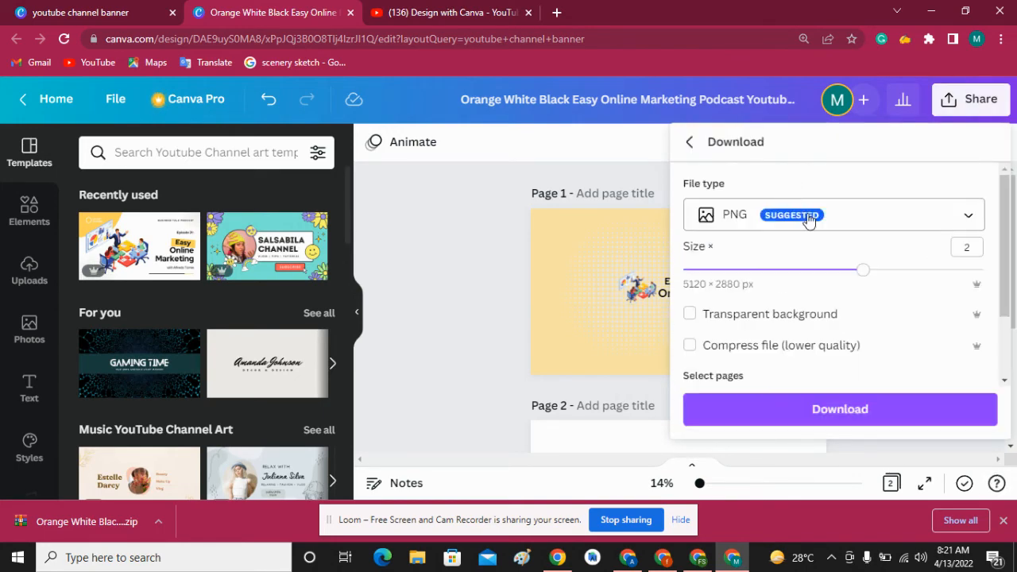
left_click(805, 216)
left_click(788, 181)
Delete the blank second page from the banner design.
left_click(486, 279)
left_click(787, 407)
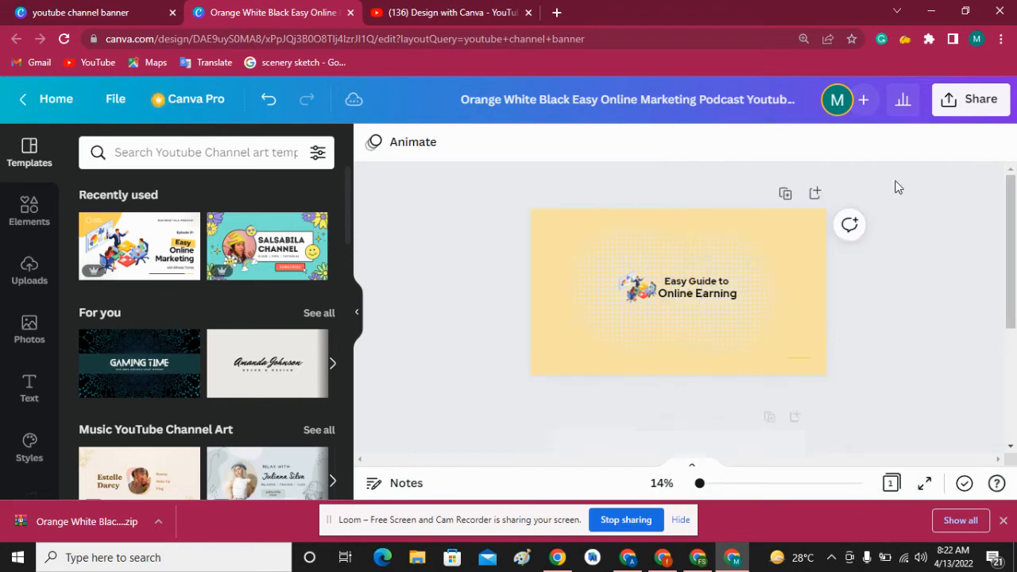
Download the single-page banner design as a PNG with the size multiplier set to 2.
left_click(970, 99)
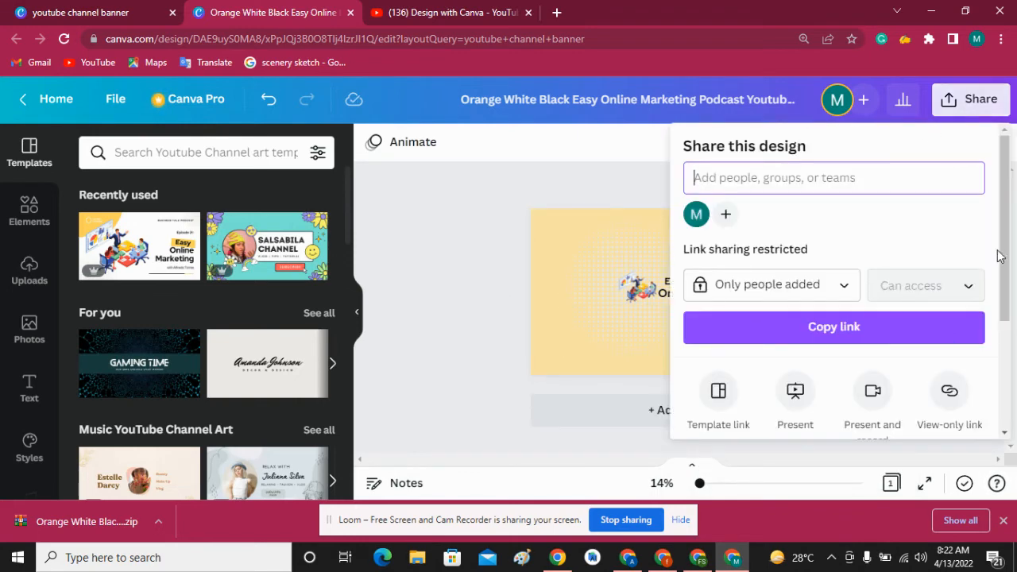
scroll(999, 256, "down", 3)
left_click(900, 389)
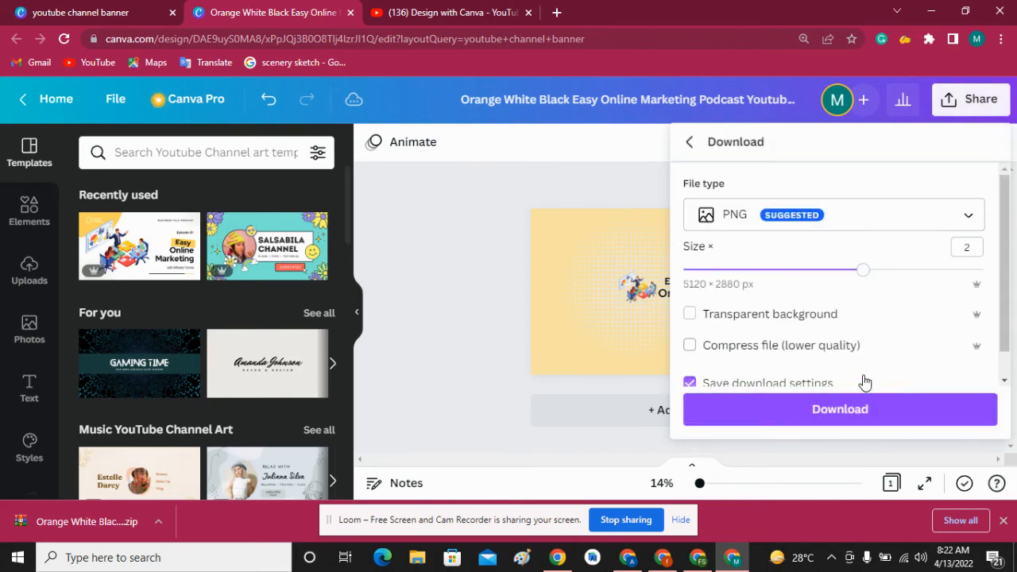
left_click(863, 409)
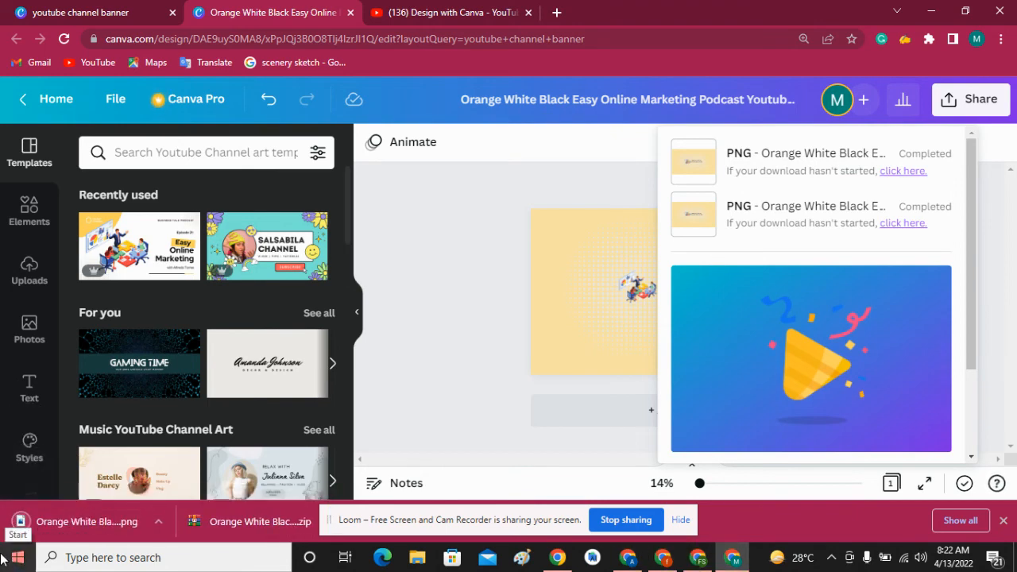
Switch to YouTube Studio, restart the banner image replacement and upload the new Orange White Black Easy Online Marketing Podcast PNG.
left_click(662, 559)
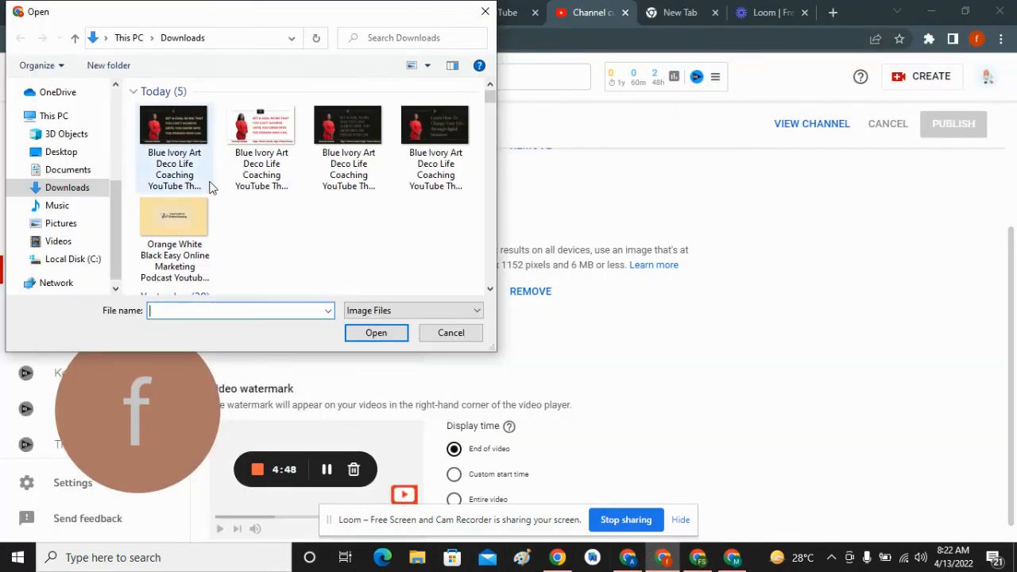
left_click(485, 12)
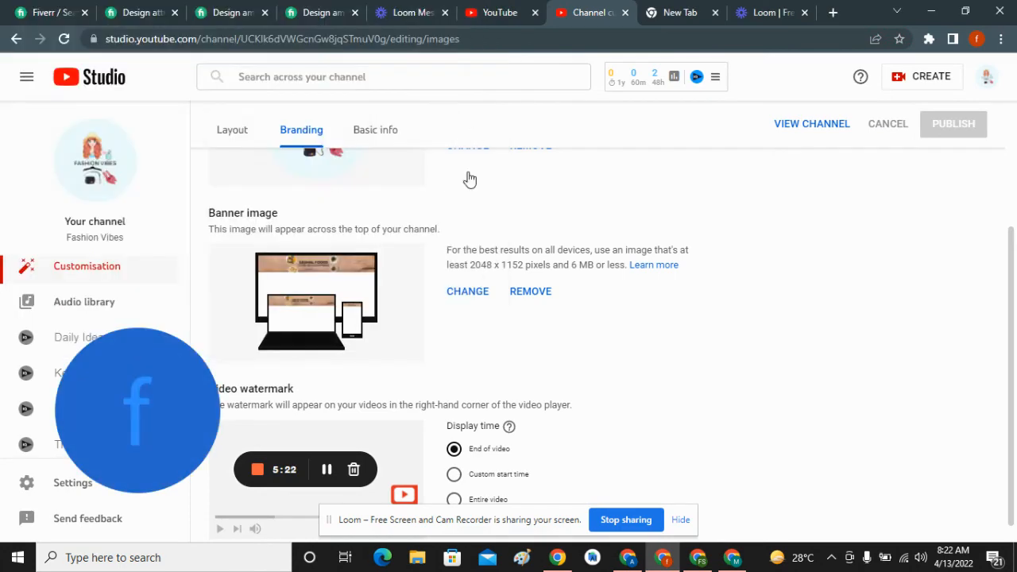
left_click(470, 291)
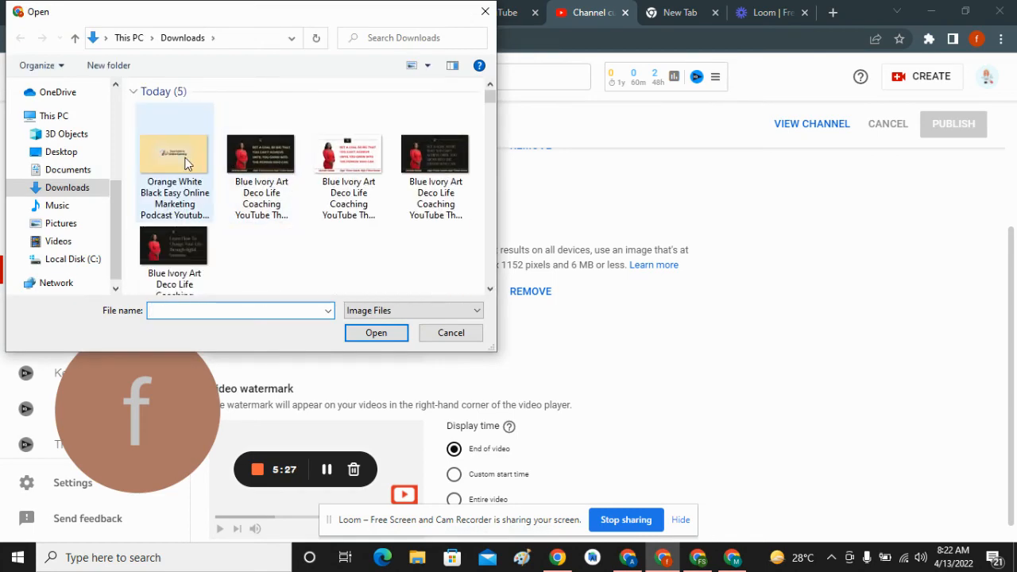
left_click(184, 163)
left_click(363, 332)
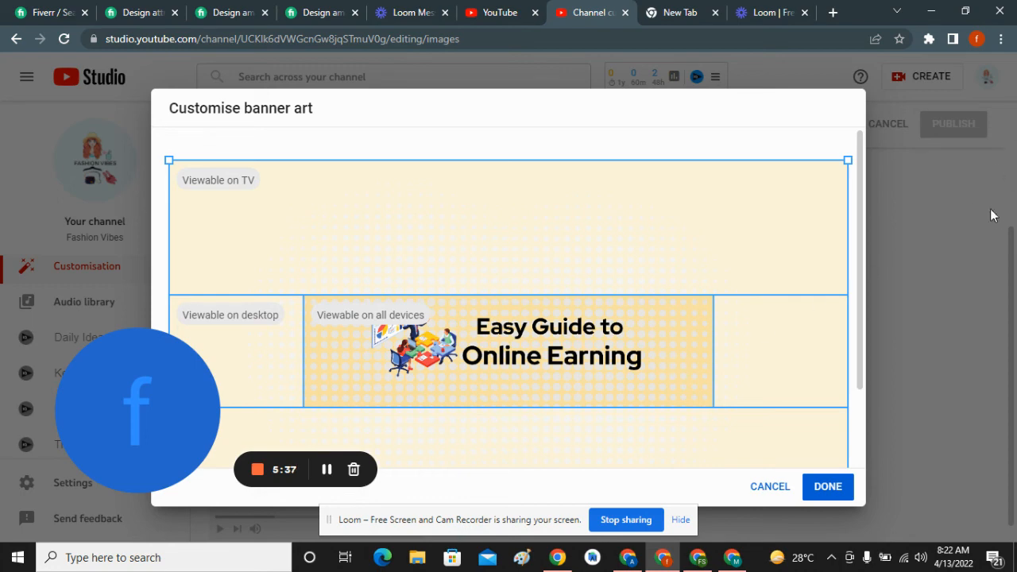
Check the whole banner crop across the device areas and accept it as placed.
left_click_drag(872, 186, 868, 289)
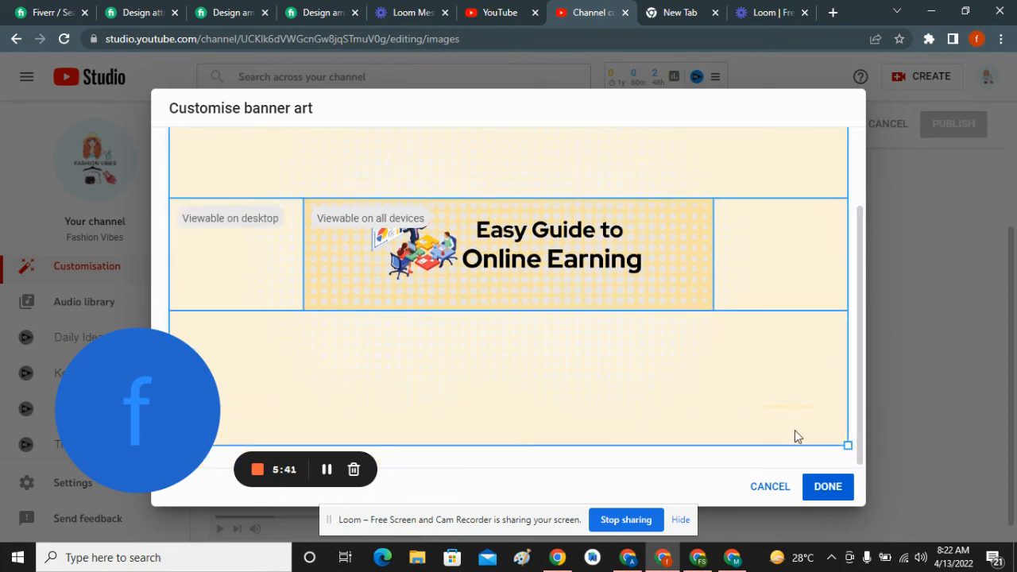
left_click(822, 493)
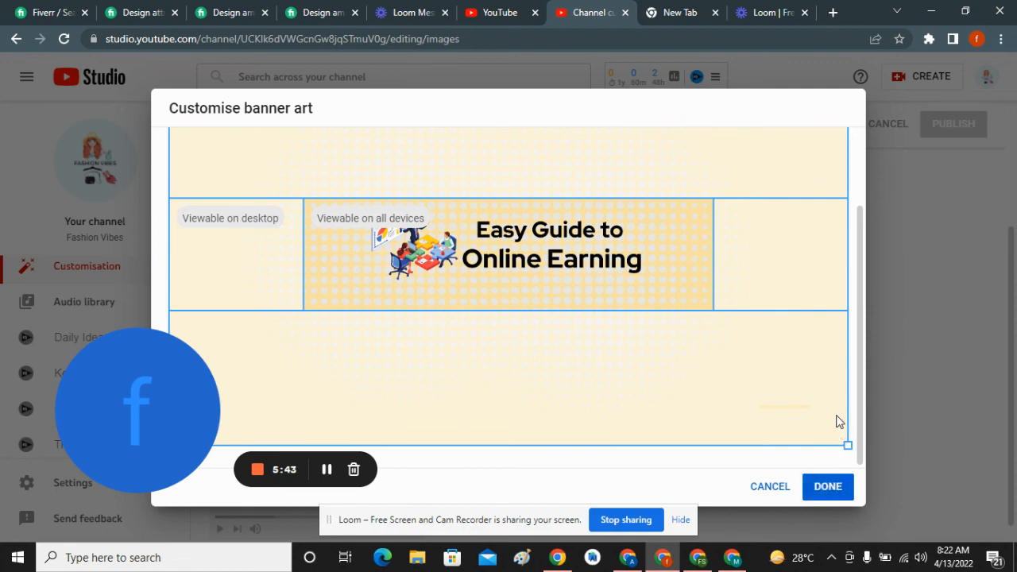